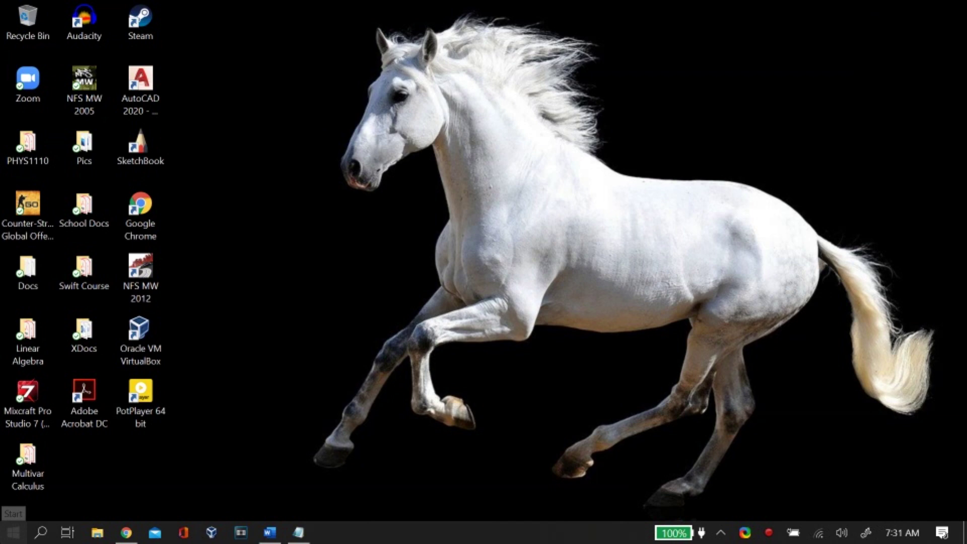
Step: Search 'came' from Start and open the Camera app's App settings page
{"action": "left_click", "coordinate": [13, 532]}
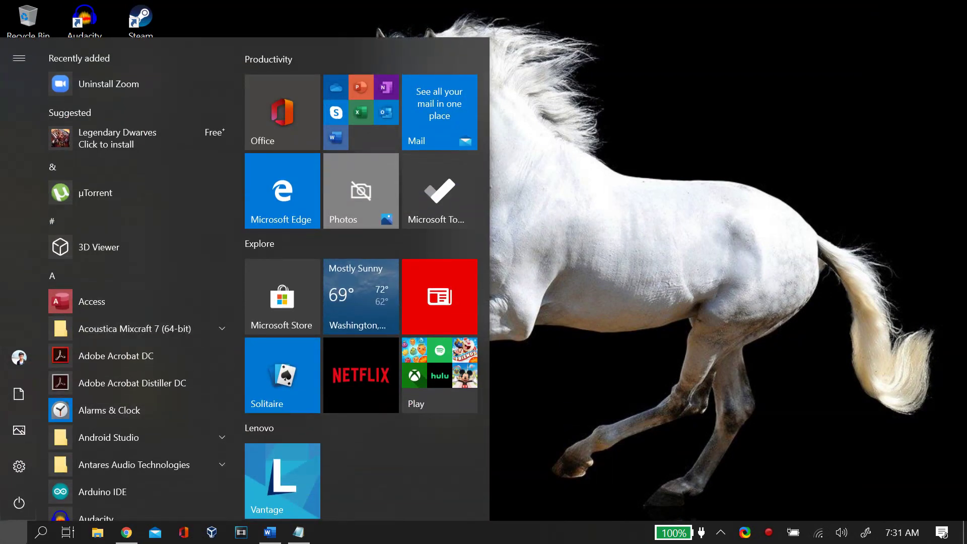
{"action": "left_click", "coordinate": [41, 532]}
{"action": "type", "text": "c"}
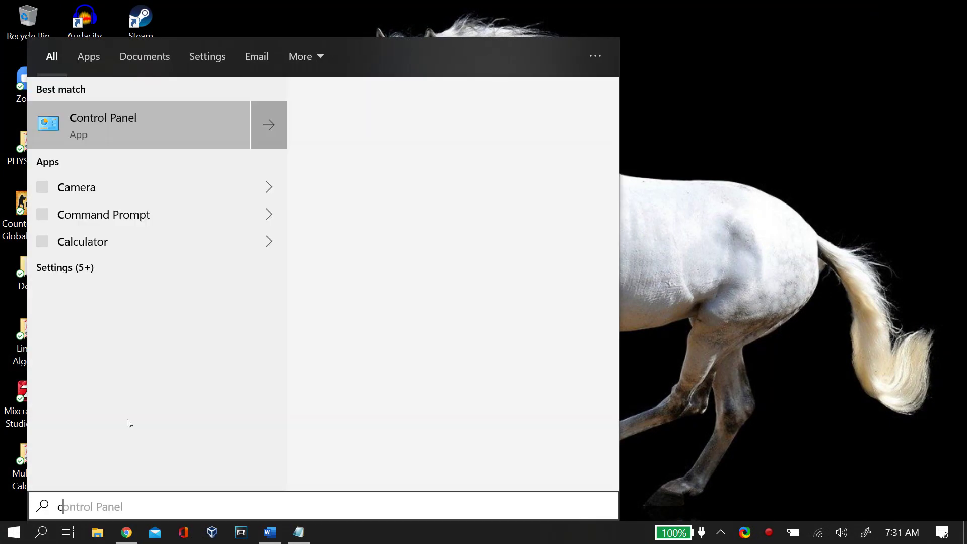
{"action": "type", "text": "ame"}
{"action": "right_click", "coordinate": [159, 144]}
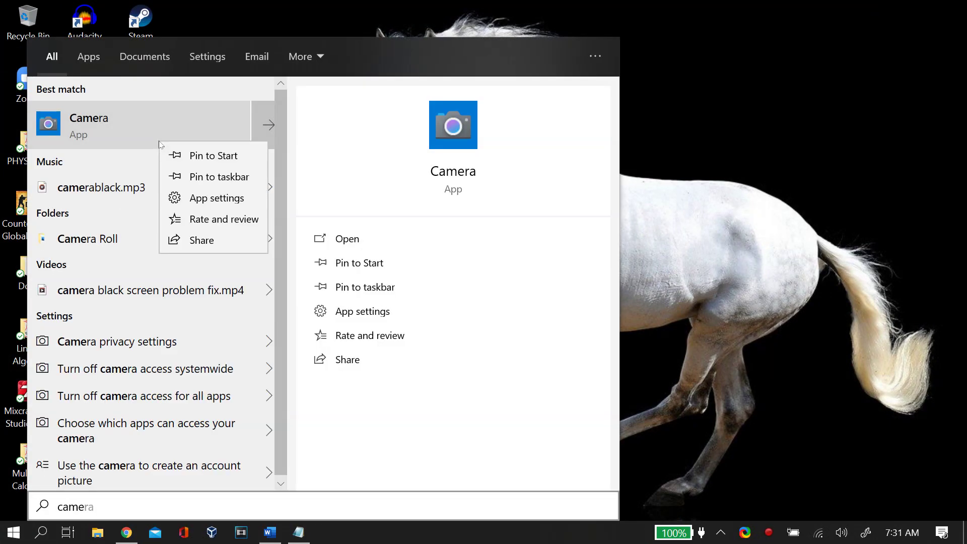
{"action": "left_click", "coordinate": [192, 198]}
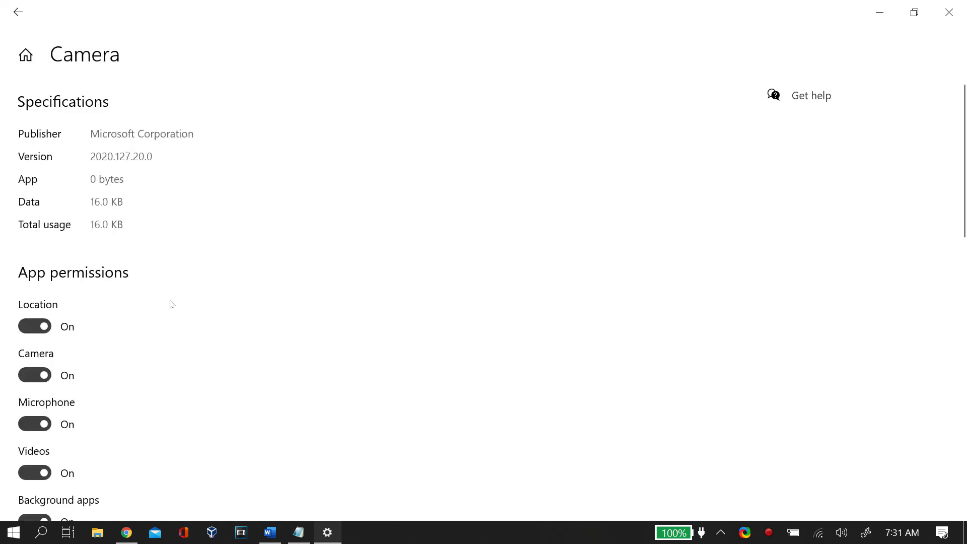
Step: Reset the Camera app and confirm deleting its data
{"action": "scroll", "coordinate": [162, 326], "scroll_direction": "down", "scroll_amount": 1}
{"action": "scroll", "coordinate": [162, 326], "scroll_direction": "down", "scroll_amount": 10}
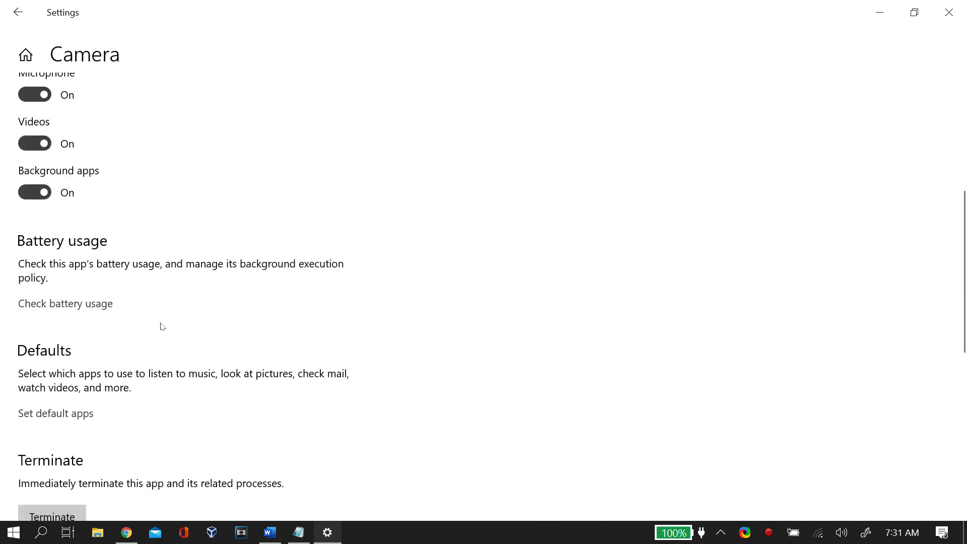
{"action": "scroll", "coordinate": [162, 327], "scroll_direction": "down", "scroll_amount": 6}
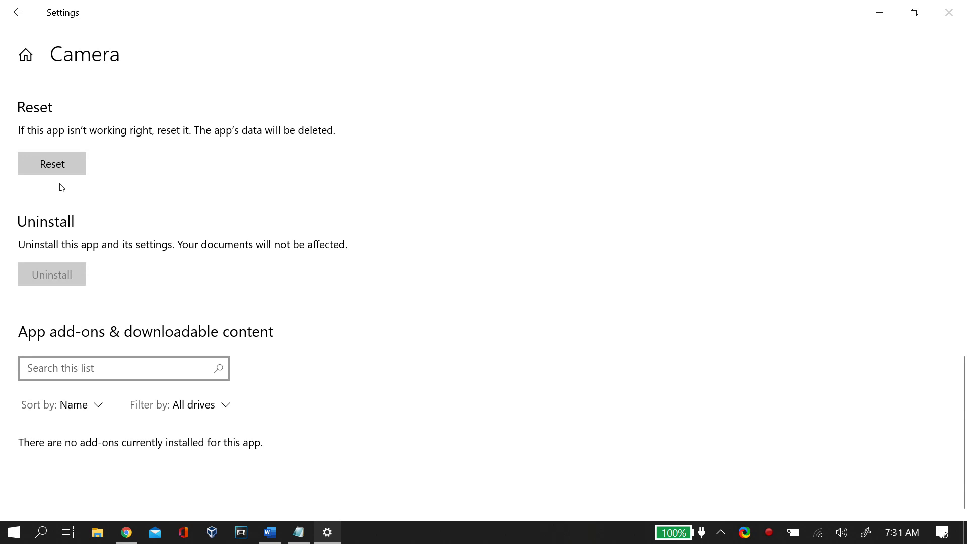
{"action": "left_click", "coordinate": [64, 161]}
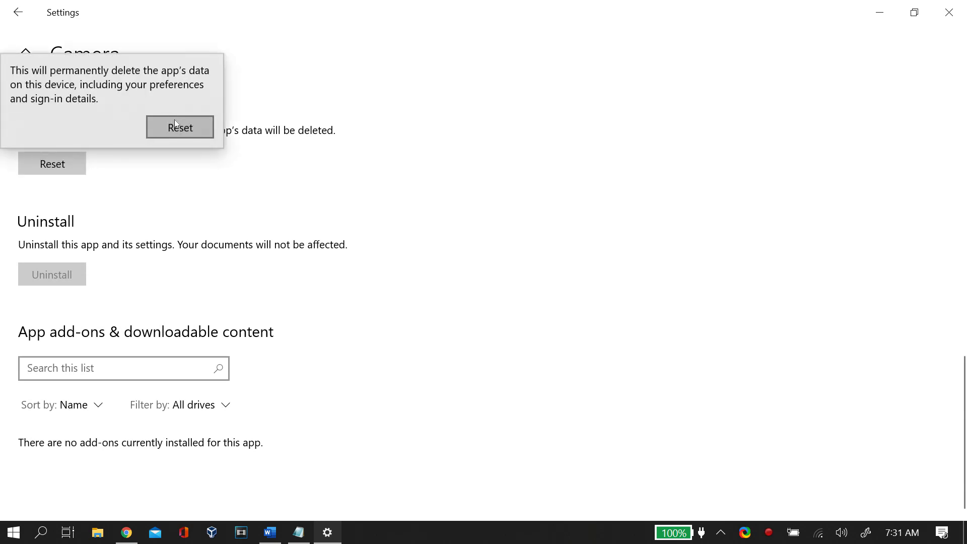
{"action": "left_click", "coordinate": [175, 131]}
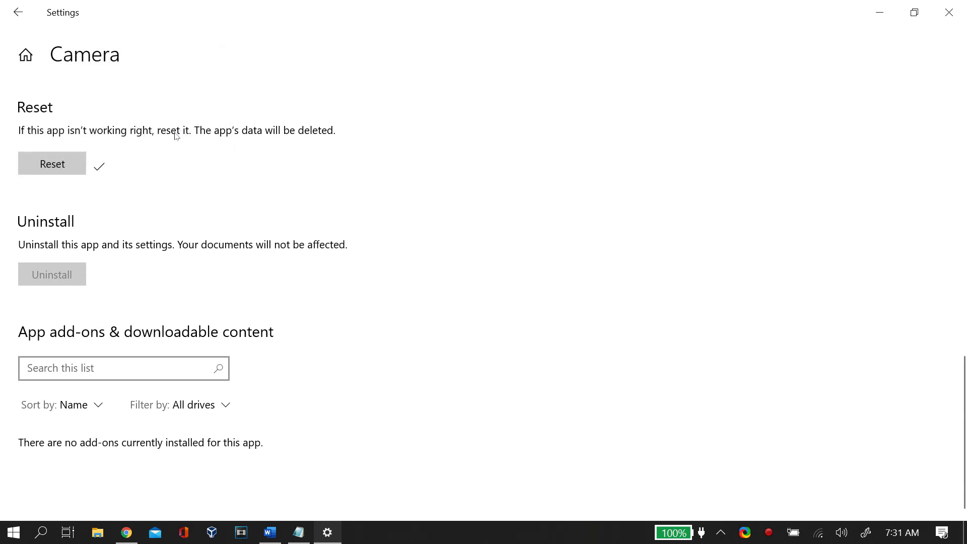
{"action": "scroll", "coordinate": [175, 137], "scroll_direction": "up", "scroll_amount": 10}
Step: Close the Camera settings window and open Control Panel from a 'co' search
{"action": "key", "text": "alt+F4"}
{"action": "left_click", "coordinate": [42, 532]}
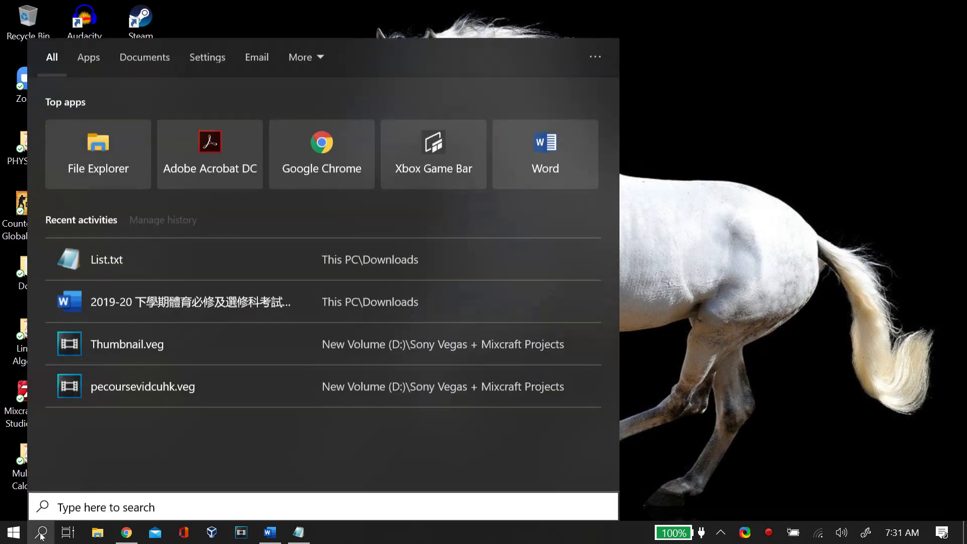
{"action": "type", "text": "co"}
{"action": "left_click", "coordinate": [42, 535]}
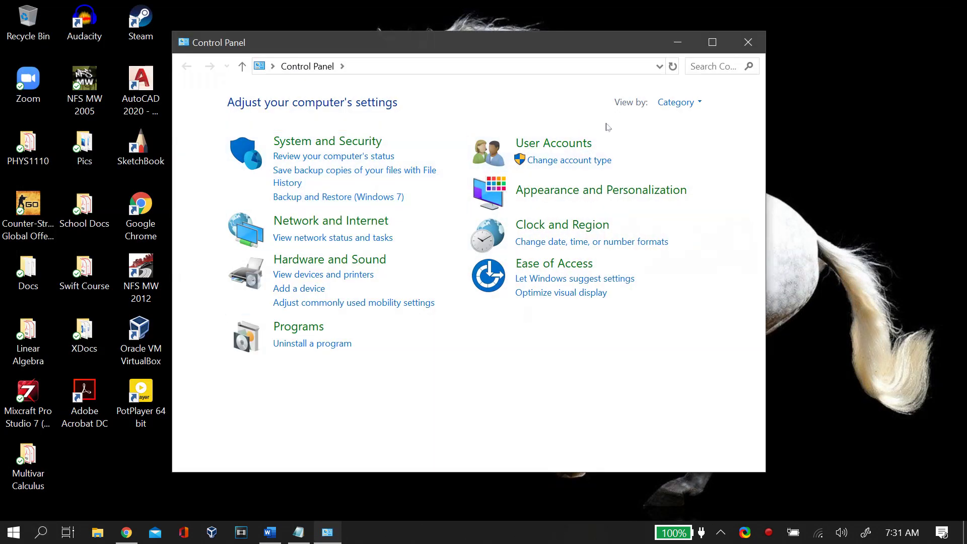
Step: Search 'trou' in Control Panel and open Troubleshooting › Hardware and Sound
{"action": "type", "text": "trou"}
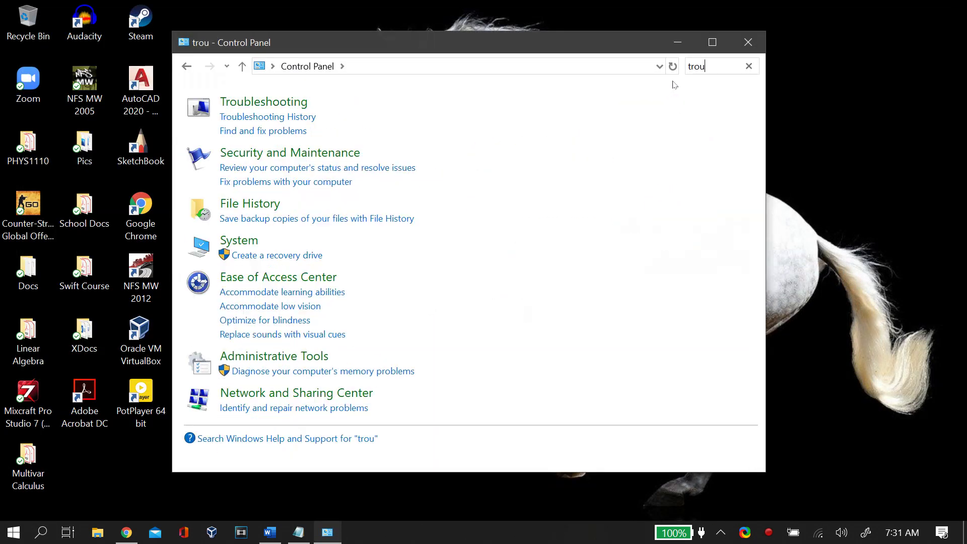
{"action": "left_click", "coordinate": [285, 105]}
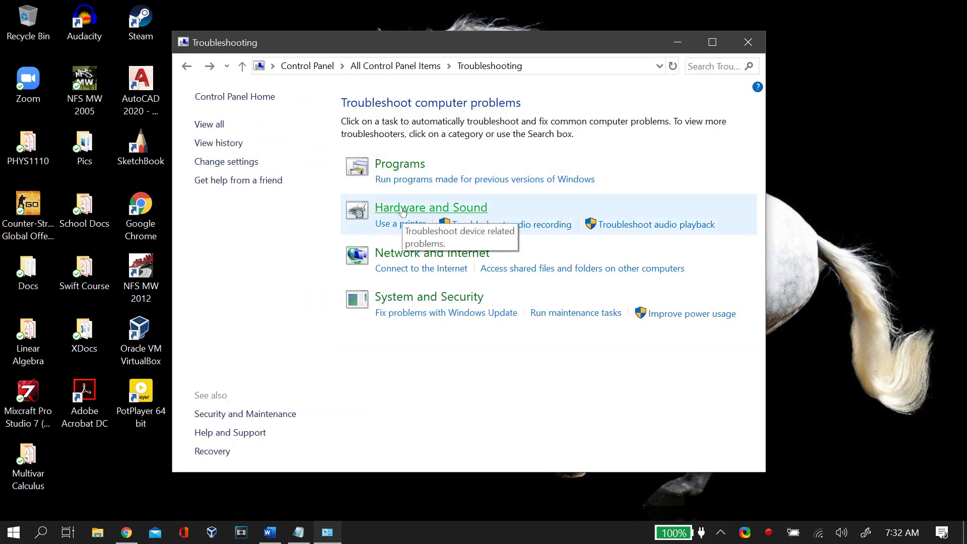
{"action": "left_click", "coordinate": [403, 209]}
{"action": "scroll", "coordinate": [556, 270], "scroll_direction": "down", "scroll_amount": 1}
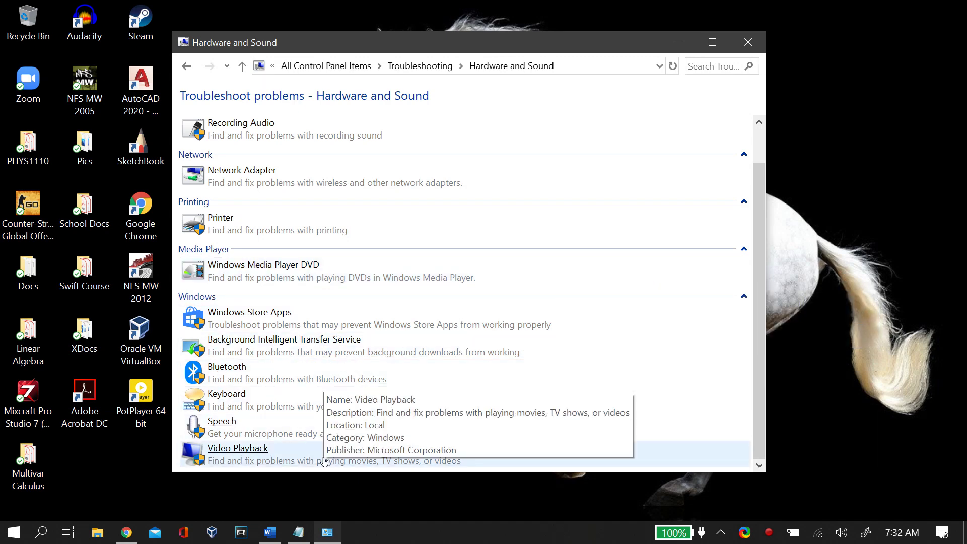
Step: Run the Video Playback troubleshooter through to completion
{"action": "left_click", "coordinate": [239, 448]}
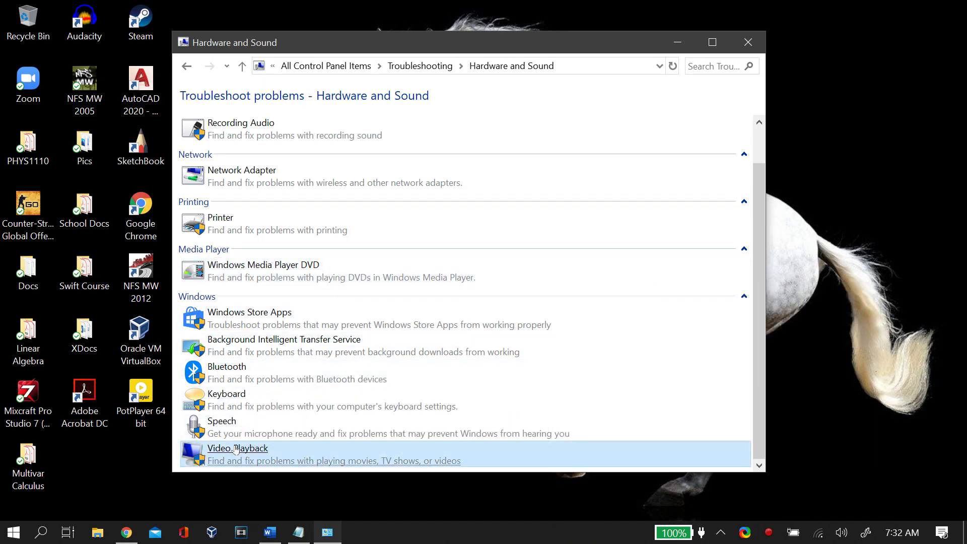
{"action": "left_click", "coordinate": [600, 405]}
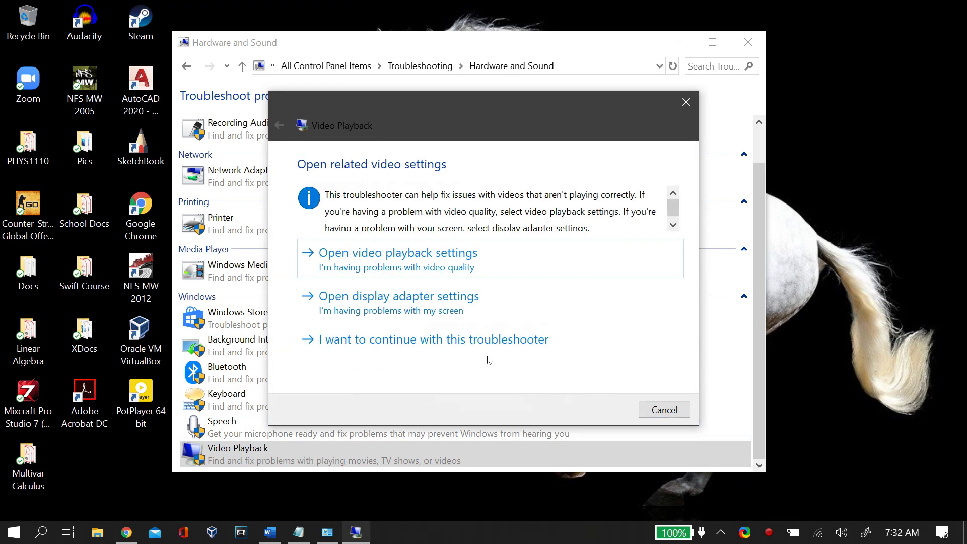
{"action": "left_click", "coordinate": [411, 351]}
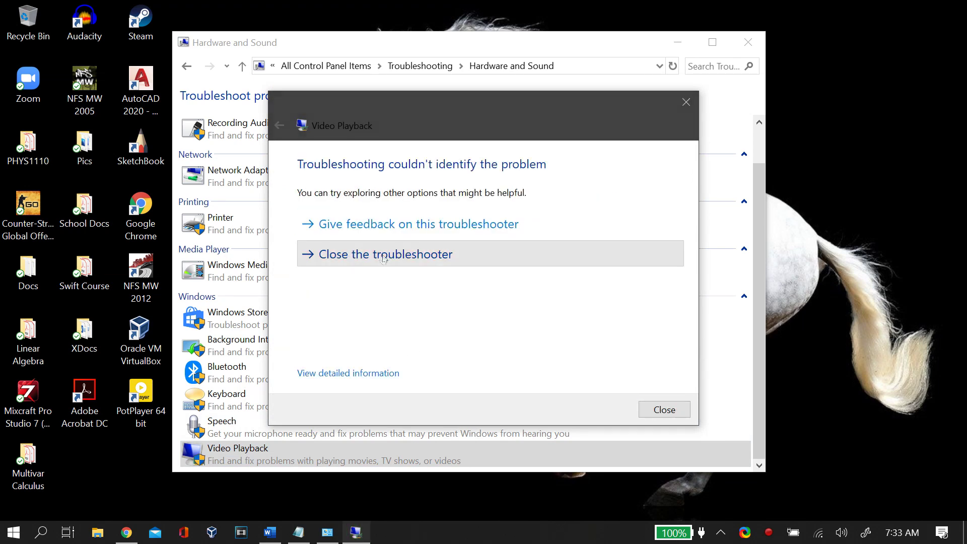
{"action": "left_click", "coordinate": [408, 316]}
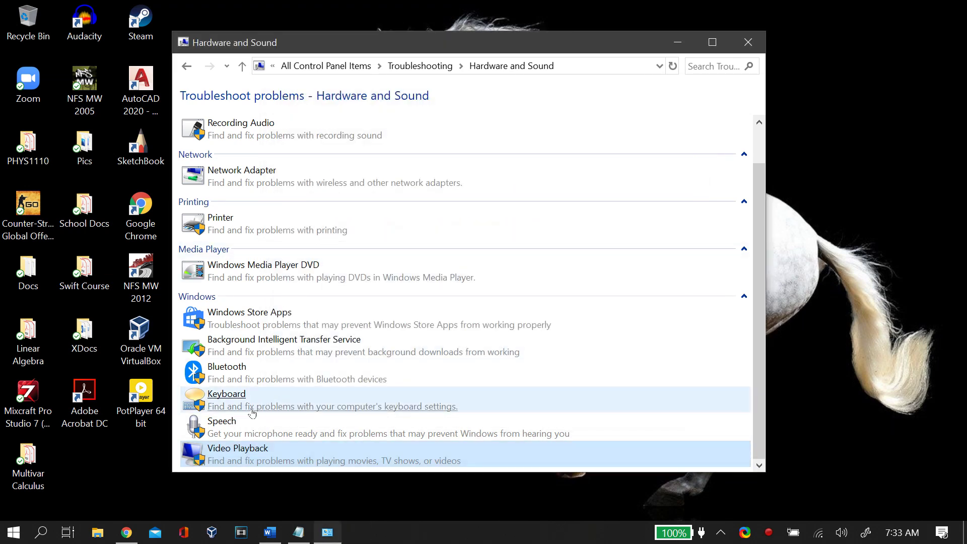
Step: Run the Bluetooth troubleshooter and close it when finished
{"action": "left_click", "coordinate": [244, 378]}
{"action": "left_click", "coordinate": [611, 406]}
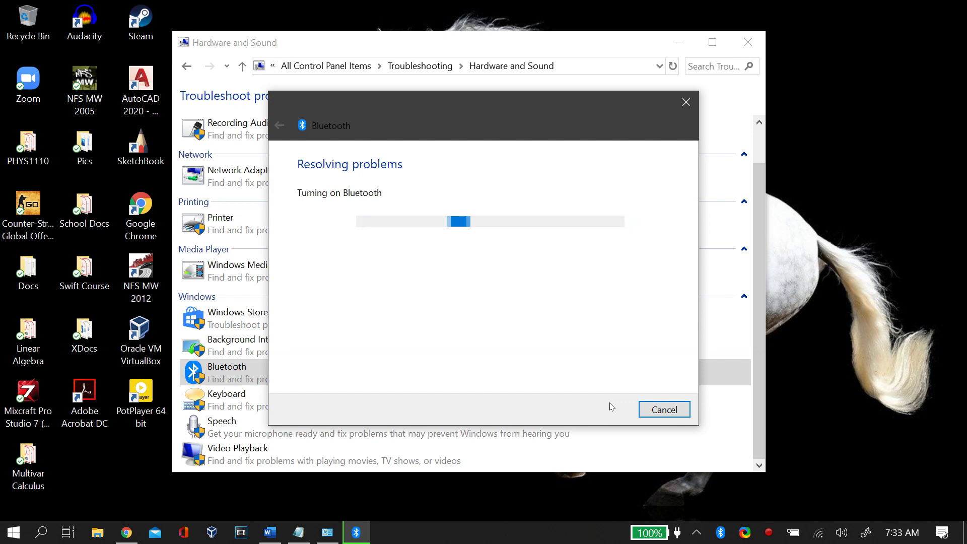
{"action": "left_click", "coordinate": [663, 409]}
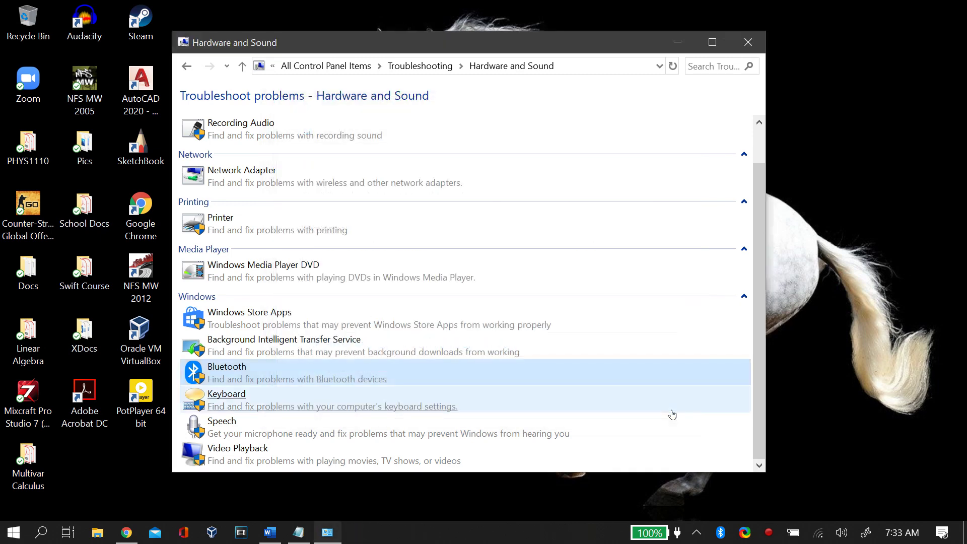
Step: Run the Windows Store Apps troubleshooter, then close Control Panel
{"action": "scroll", "coordinate": [340, 341], "scroll_direction": "up", "scroll_amount": 1}
{"action": "left_click", "coordinate": [340, 343]}
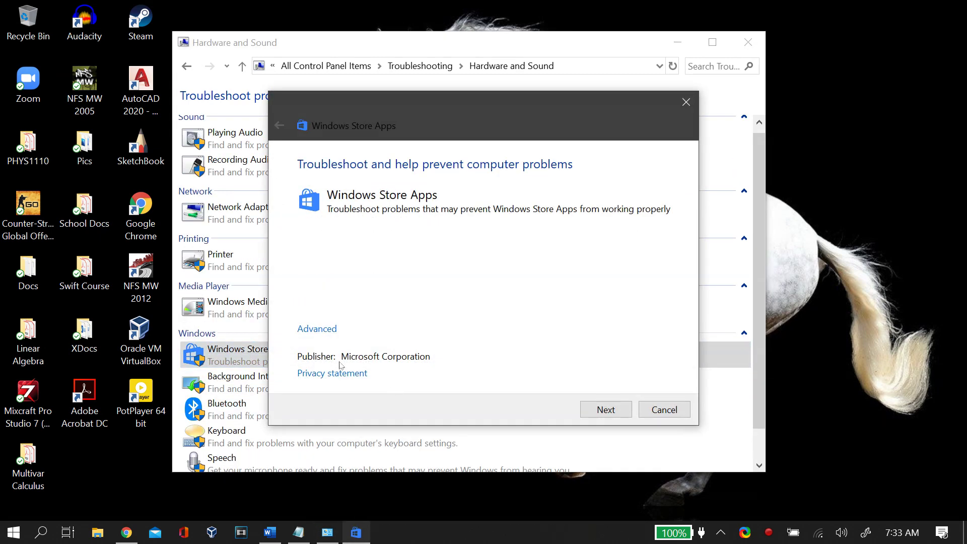
{"action": "key", "text": "Return"}
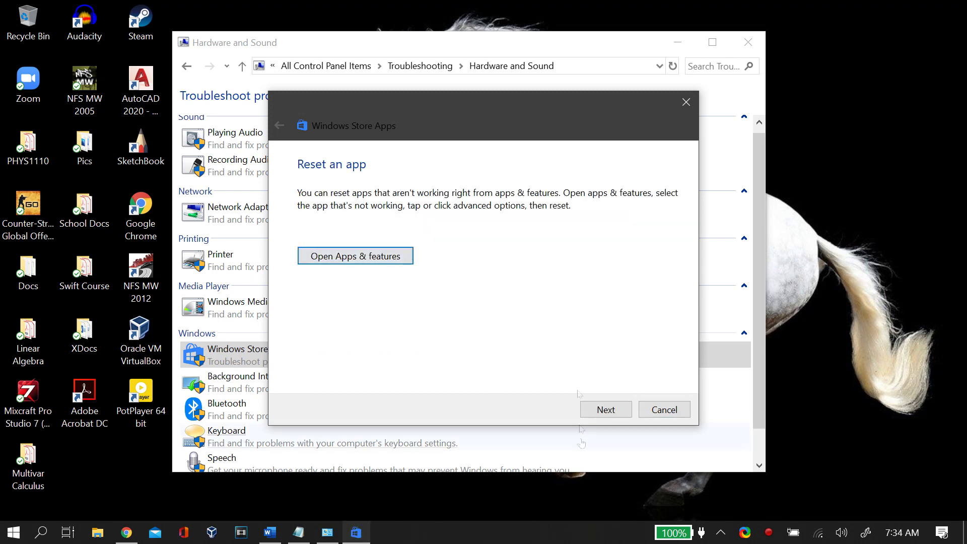
{"action": "key", "text": "Return"}
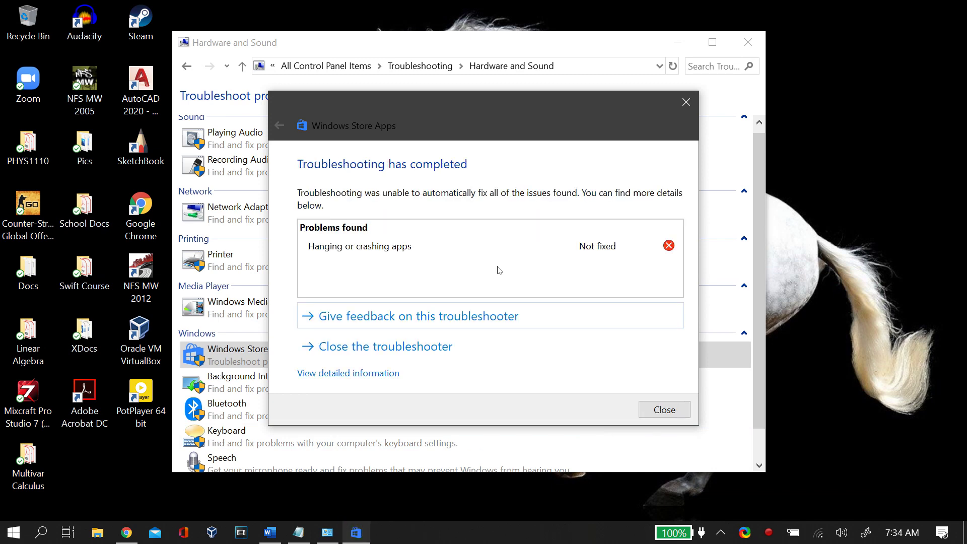
{"action": "left_click", "coordinate": [680, 410]}
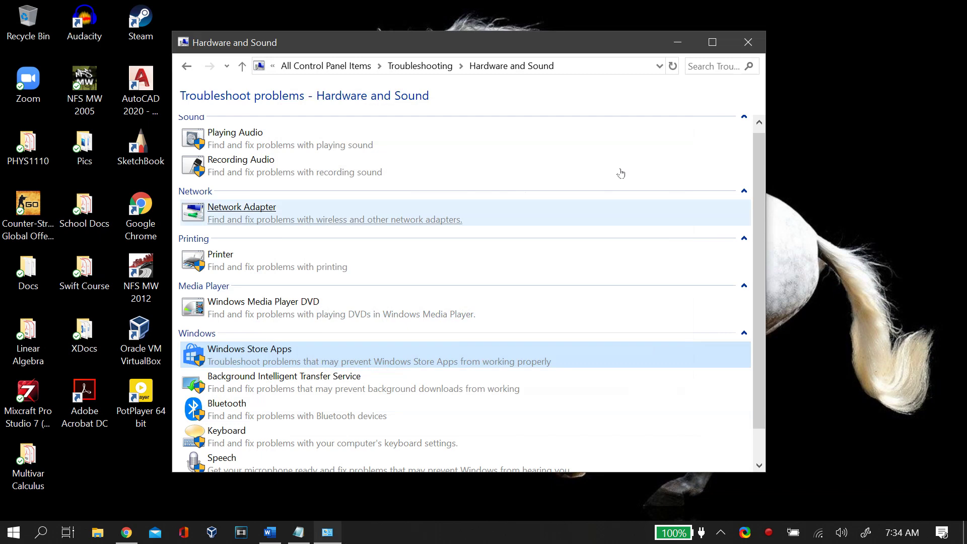
{"action": "left_click", "coordinate": [748, 42]}
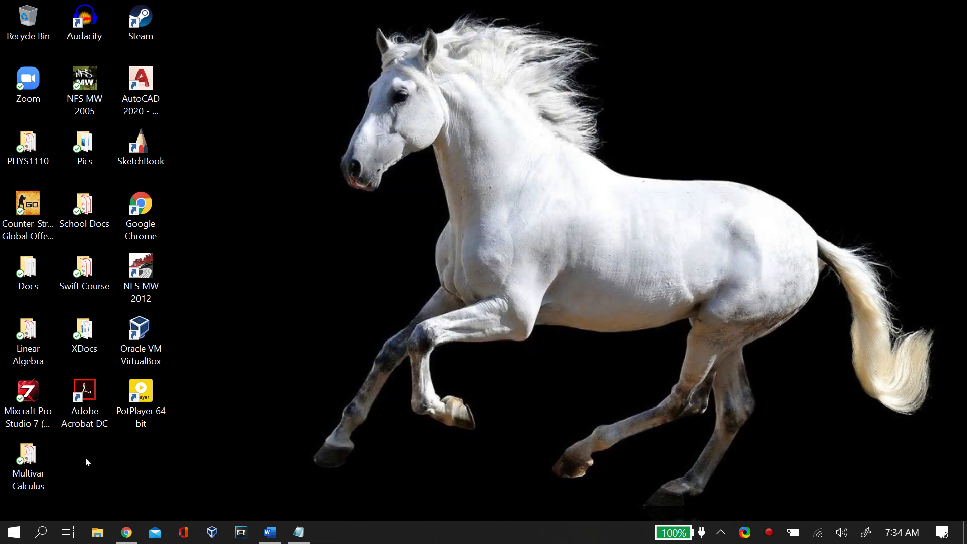
Step: Launch Command Prompt as administrator from a 'comm' search
{"action": "left_click", "coordinate": [49, 530]}
{"action": "type", "text": "com"}
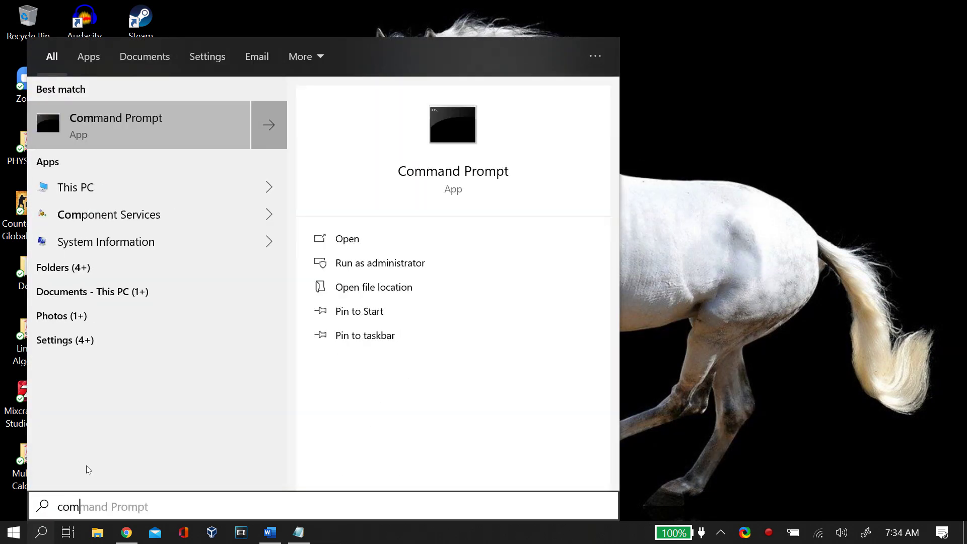
{"action": "type", "text": "m"}
{"action": "right_click", "coordinate": [167, 143]}
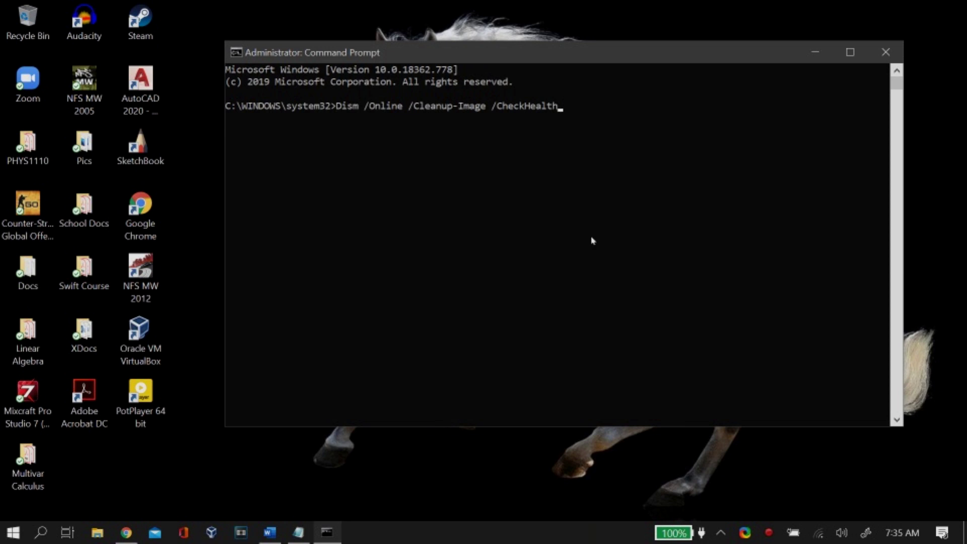
Step: Run DISM /Online /Cleanup-Image with /CheckHealth, /ScanHealth and /RestoreHealth
{"action": "key", "text": "Return"}
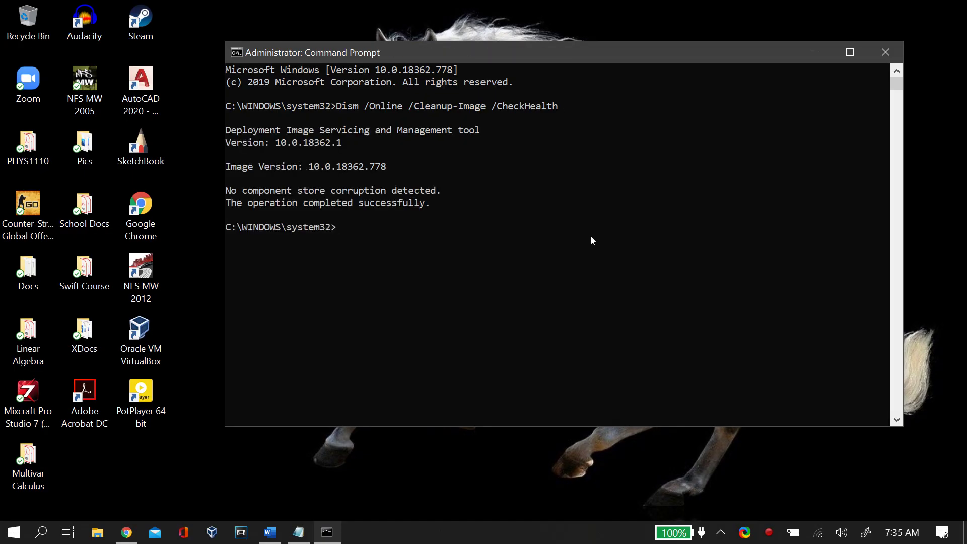
{"action": "type", "text": "Dism /Online /Cleanup-Image /ScanHealth"}
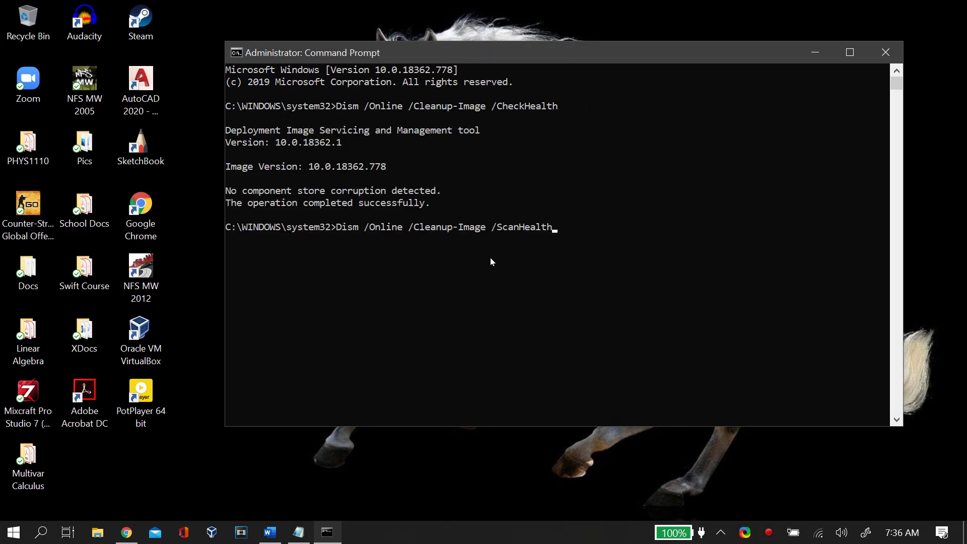
{"action": "key", "text": "Return"}
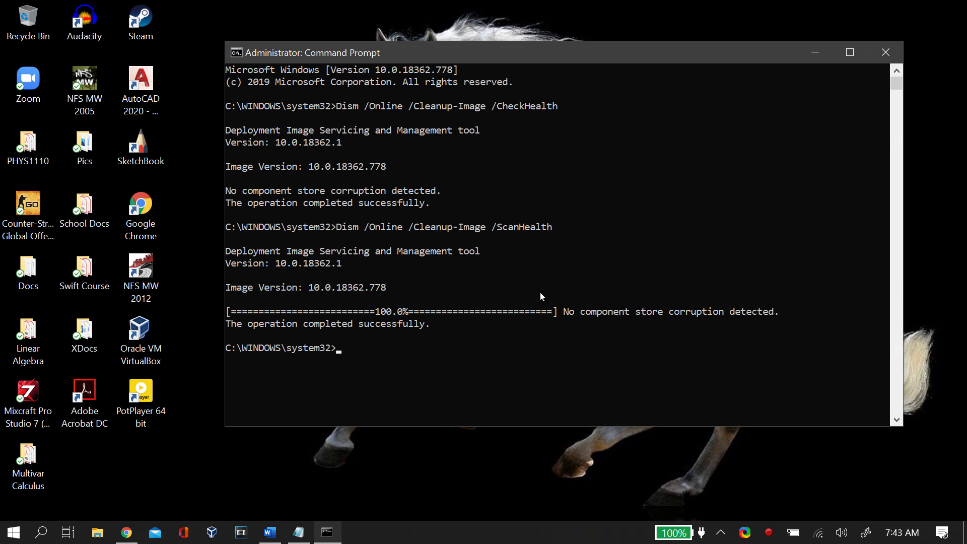
{"action": "type", "text": "Dism /Online /Cleanup-Image /RestoreHealth"}
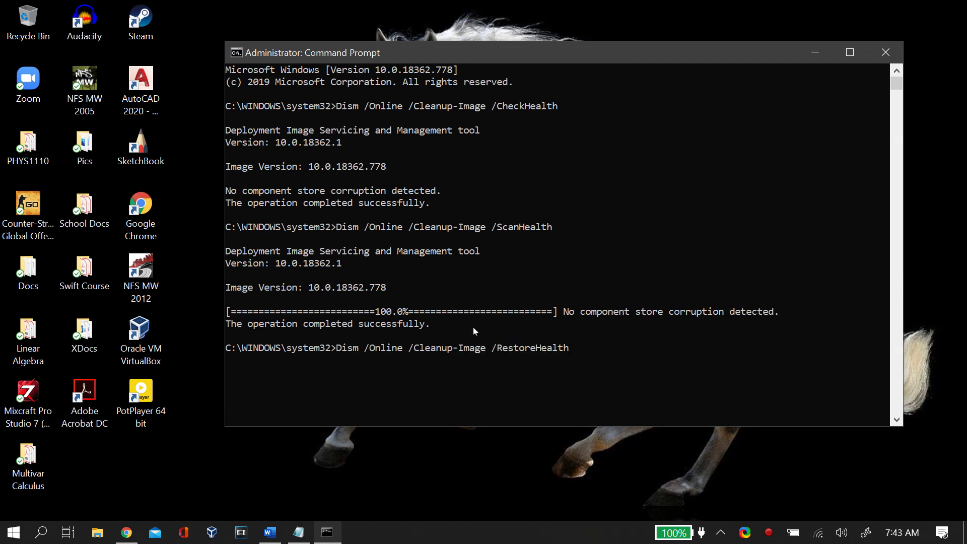
{"action": "key", "text": "Return"}
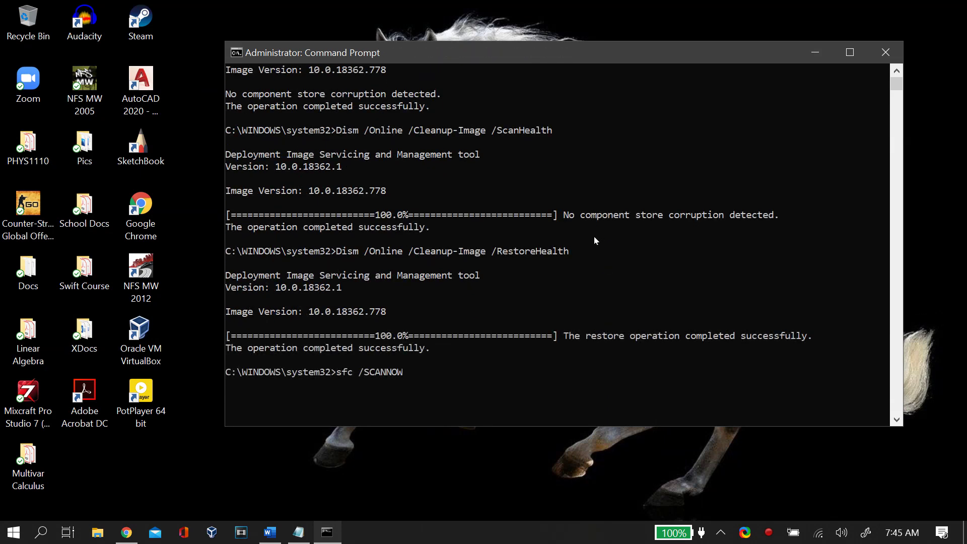
Step: Run sfc /SCANNOW to start the system file verification
{"action": "key", "text": "Return"}
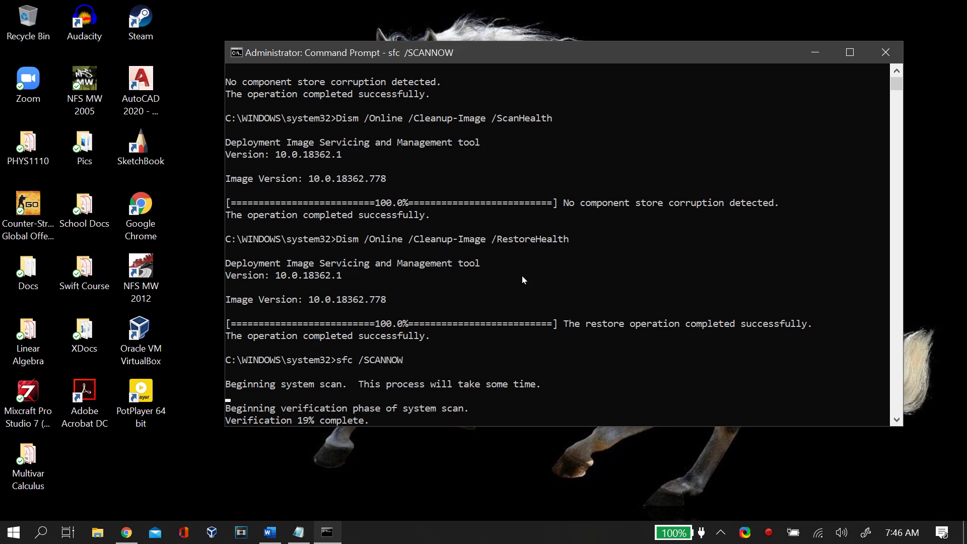
Step: Open the Settings app via Windows search
{"action": "left_click", "coordinate": [41, 532]}
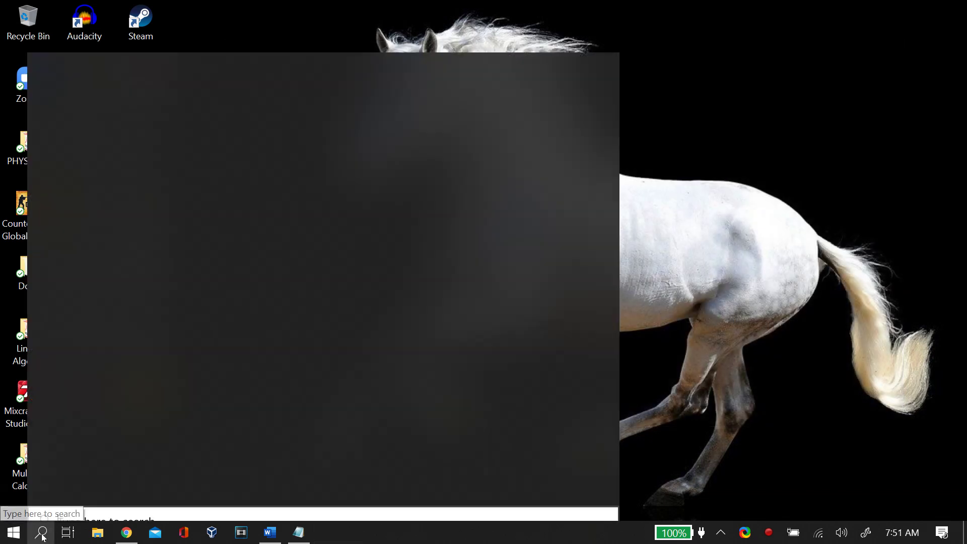
{"action": "type", "text": "settings"}
{"action": "key", "text": "Return"}
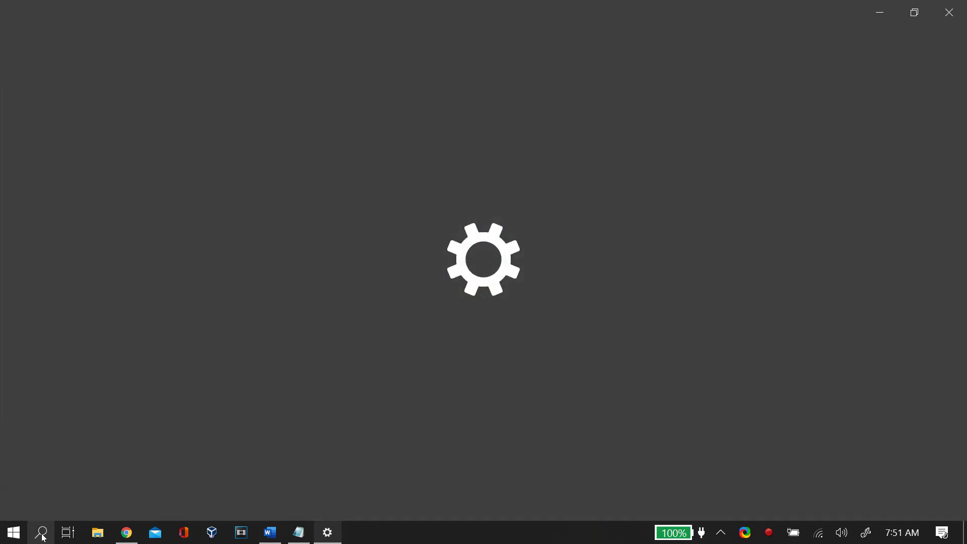
Step: Open Camera privacy settings and confirm device, app and desktop-app camera access are on
{"action": "type", "text": "priv"}
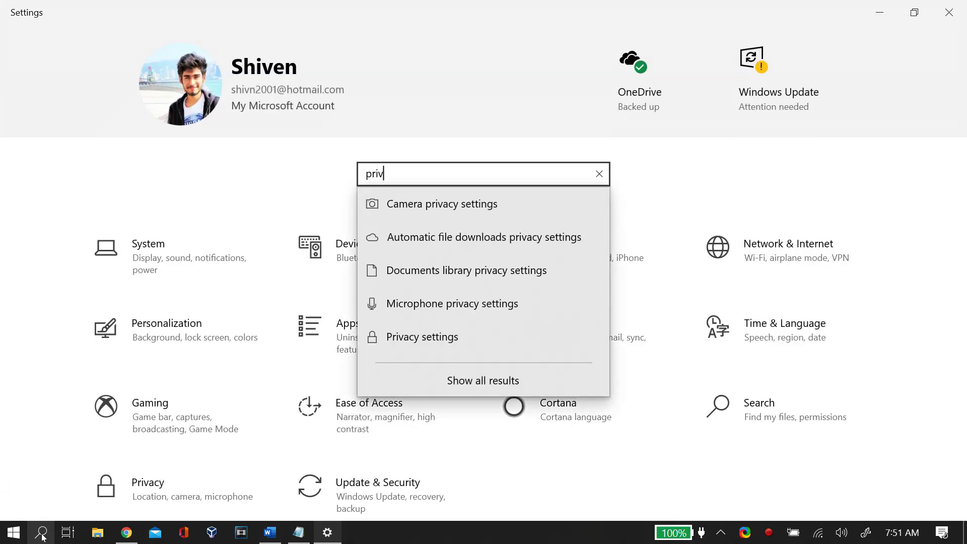
{"action": "key", "text": "Down"}
{"action": "key", "text": "Return"}
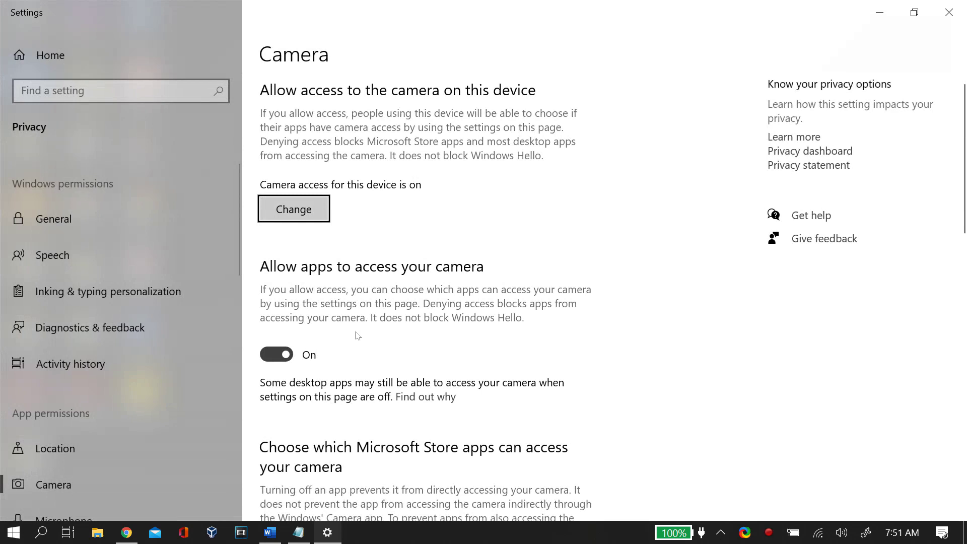
{"action": "left_click", "coordinate": [306, 202]}
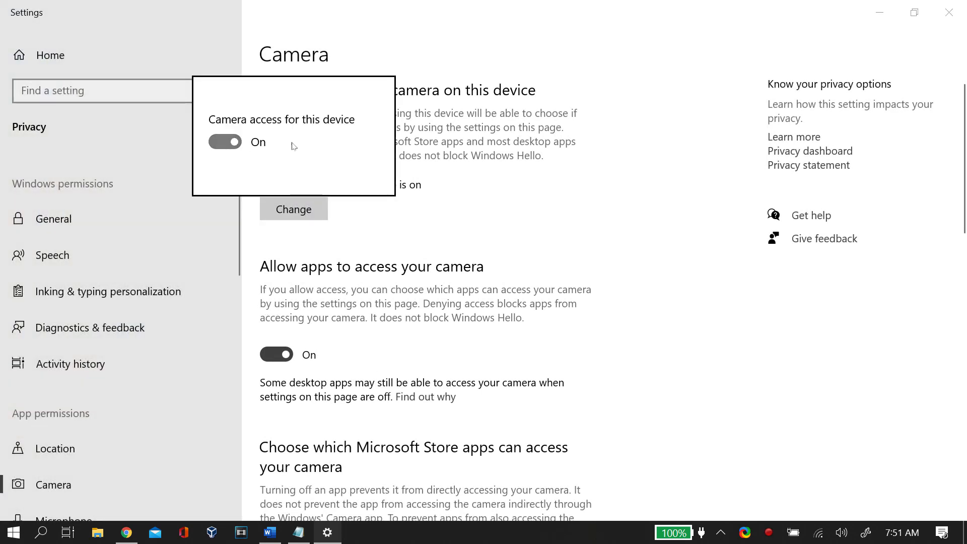
{"action": "left_click", "coordinate": [431, 351]}
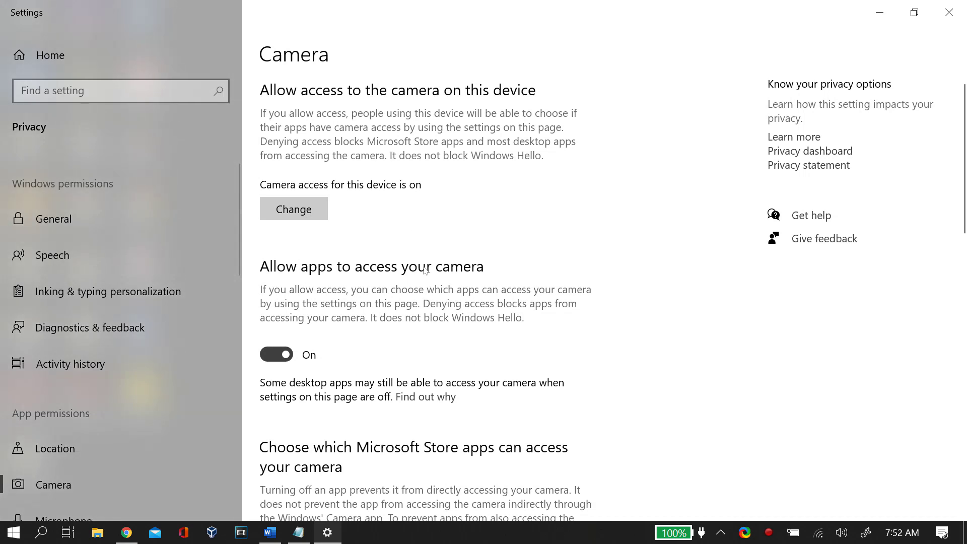
{"action": "scroll", "coordinate": [425, 271], "scroll_direction": "down", "scroll_amount": 3}
{"action": "scroll", "coordinate": [401, 306], "scroll_direction": "down", "scroll_amount": 10}
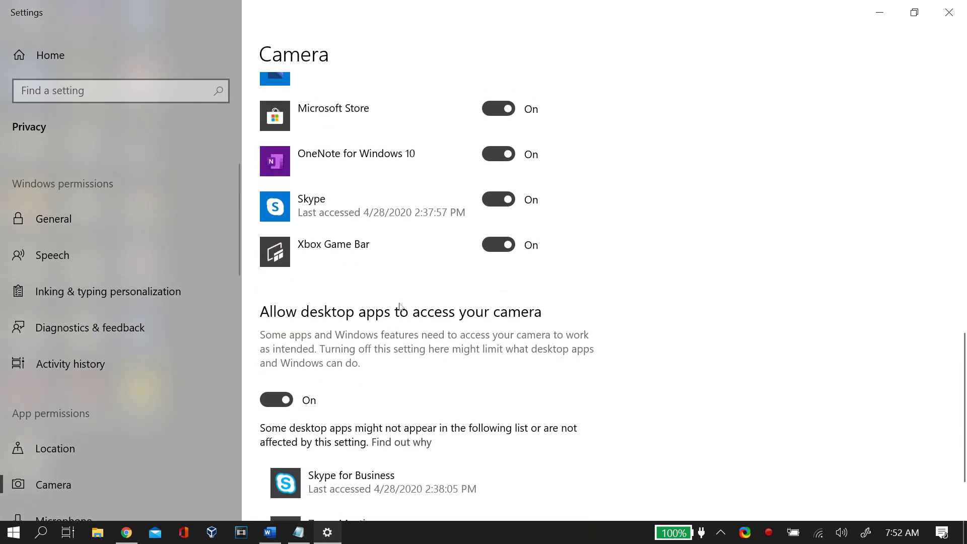
{"action": "scroll", "coordinate": [400, 306], "scroll_direction": "down", "scroll_amount": 3}
{"action": "key", "text": "alt+F4"}
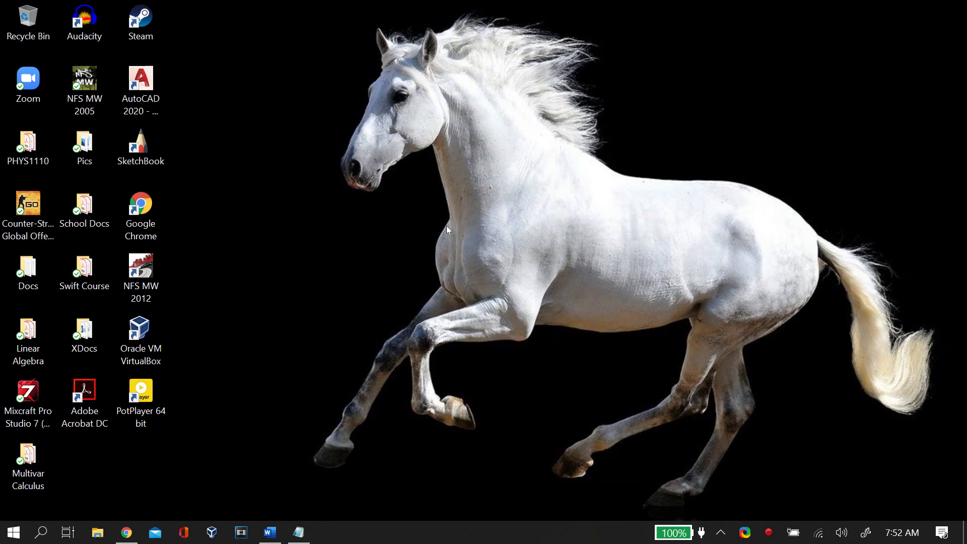
{"action": "key", "text": "ctrl+alt+o"}
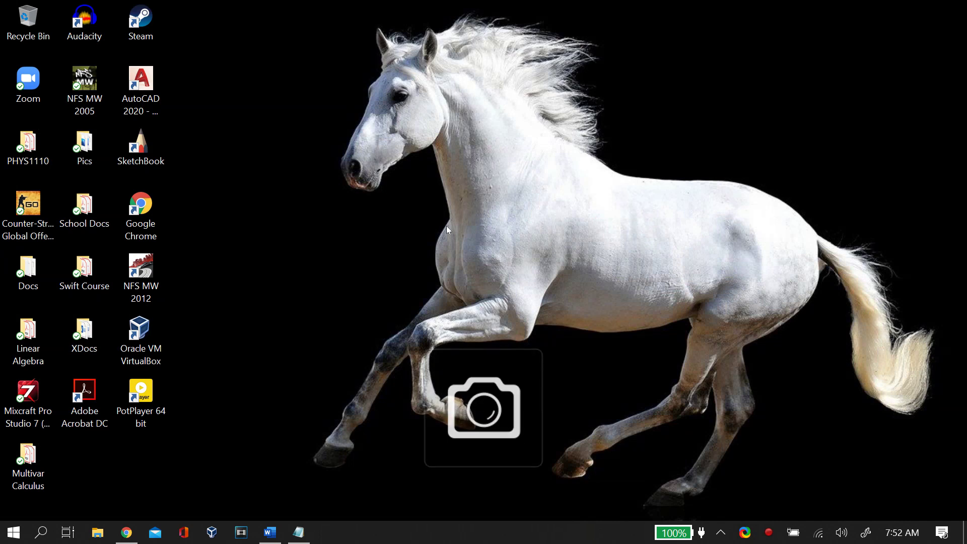
{"action": "key", "text": "ctrl+alt+o"}
{"action": "key", "text": "ctrl+alt+o"}
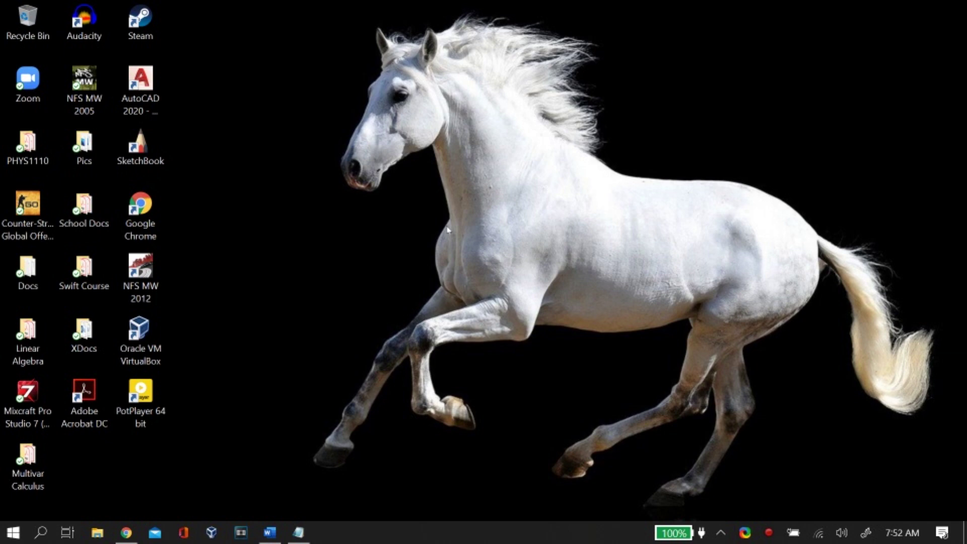
Step: Return to Chrome, accept the cookie notice, mute sound and review the driver page
{"action": "key", "text": "alt+Tab"}
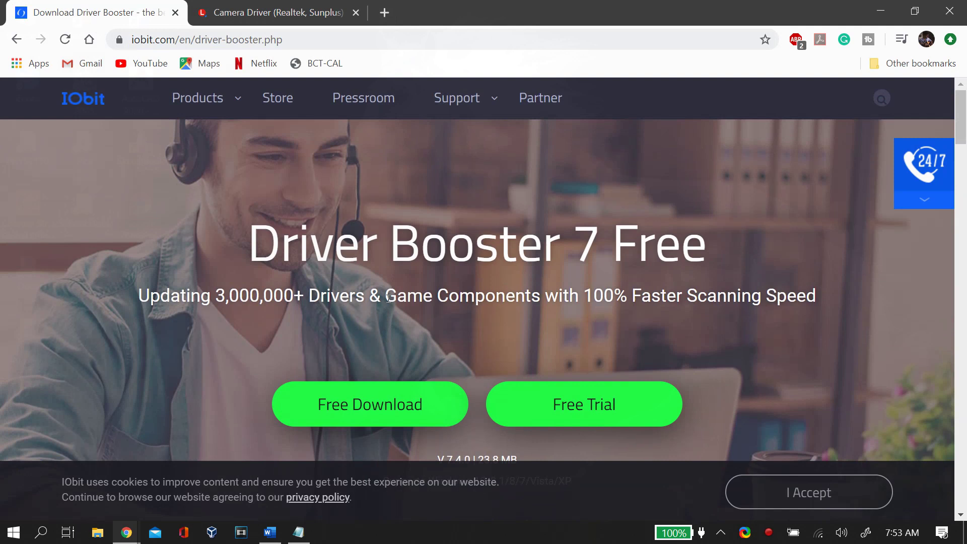
{"action": "left_click", "coordinate": [773, 510]}
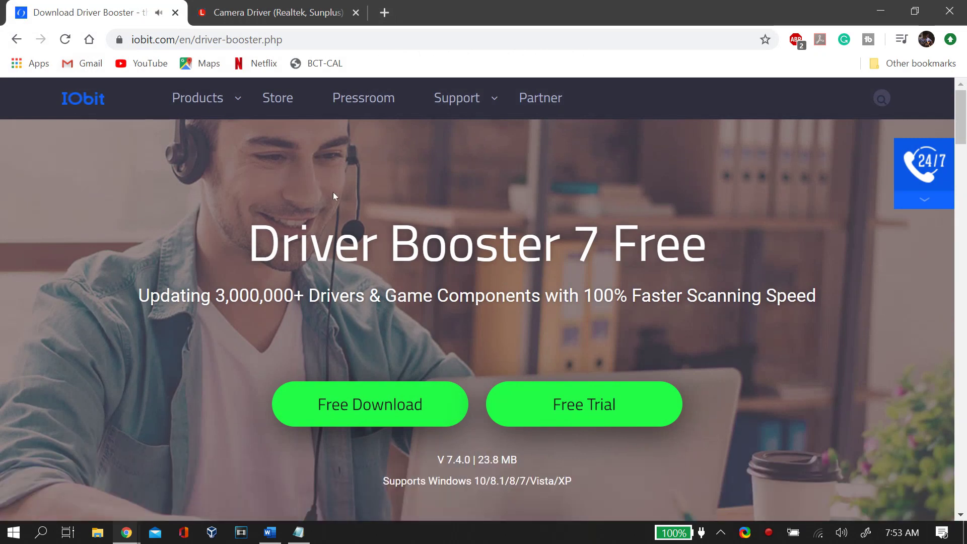
{"action": "key", "text": "XF86AudioMute"}
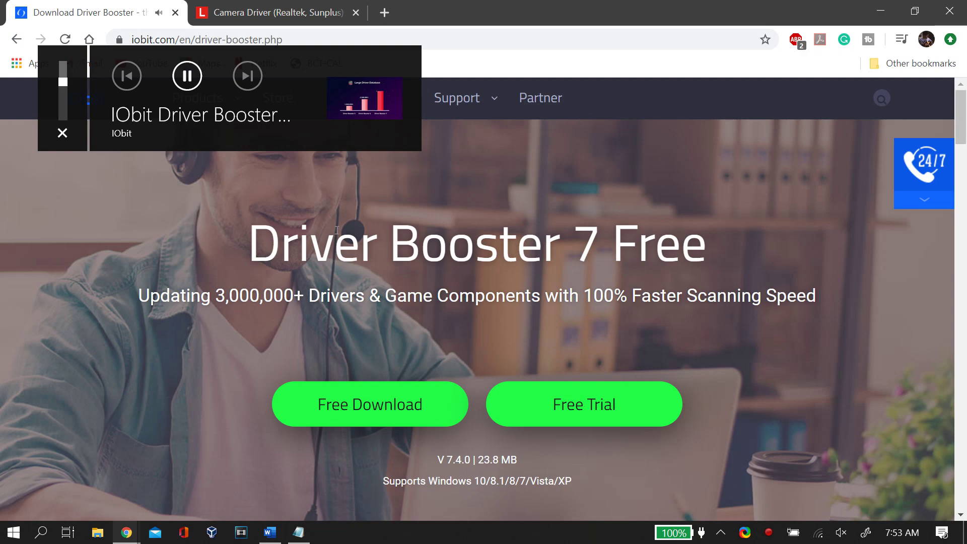
{"action": "scroll", "coordinate": [357, 349], "scroll_direction": "down", "scroll_amount": 10}
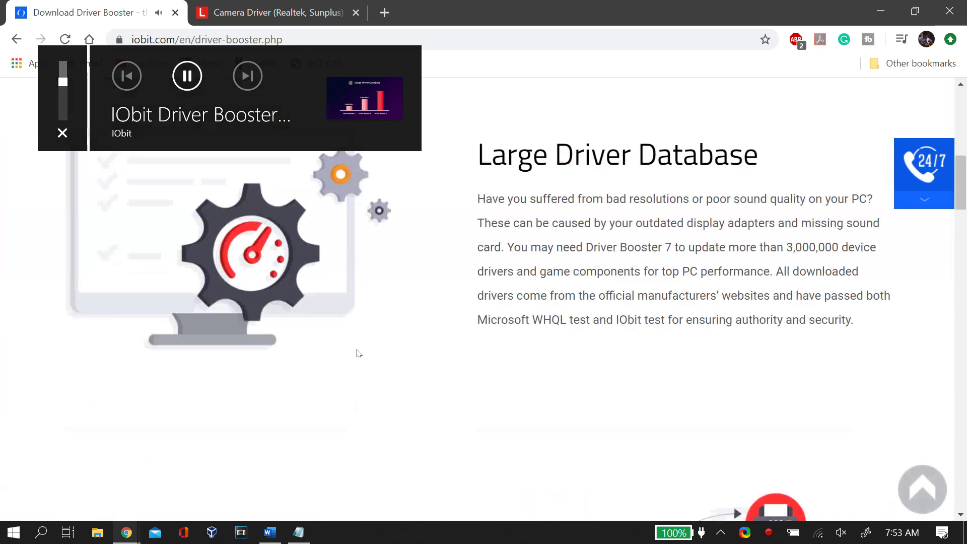
{"action": "scroll", "coordinate": [357, 349], "scroll_direction": "up", "scroll_amount": 3}
{"action": "scroll", "coordinate": [357, 349], "scroll_direction": "up", "scroll_amount": 7}
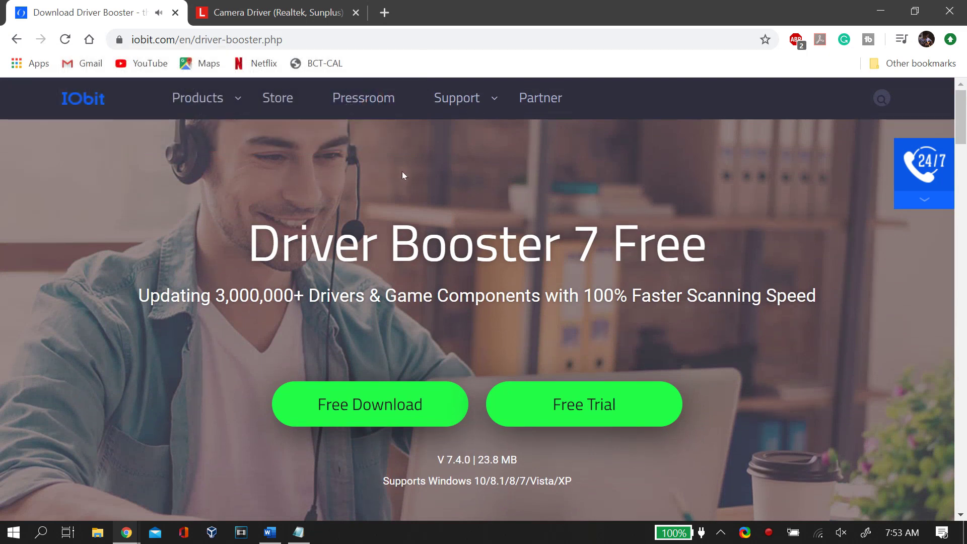
Step: Switch to the Lenovo C340-14IWL Camera Driver (Realtek, Sunplus) tab and review it
{"action": "left_click", "coordinate": [268, 12]}
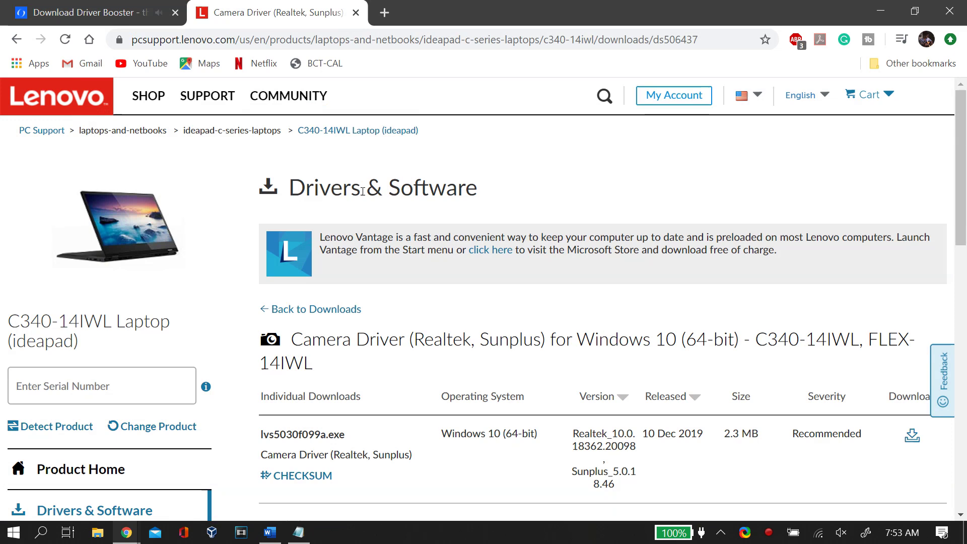
{"action": "scroll", "coordinate": [588, 363], "scroll_direction": "down", "scroll_amount": 2}
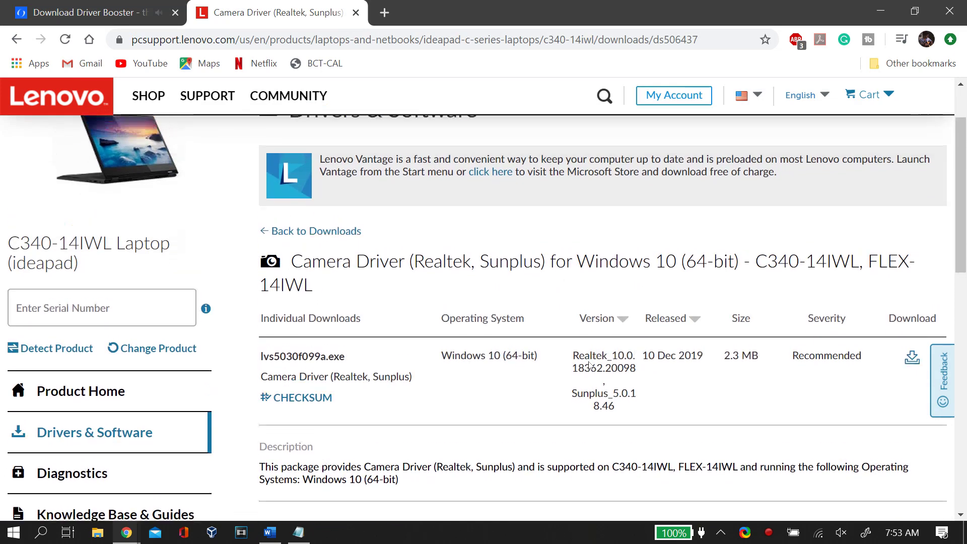
{"action": "scroll", "coordinate": [589, 363], "scroll_direction": "up", "scroll_amount": 2}
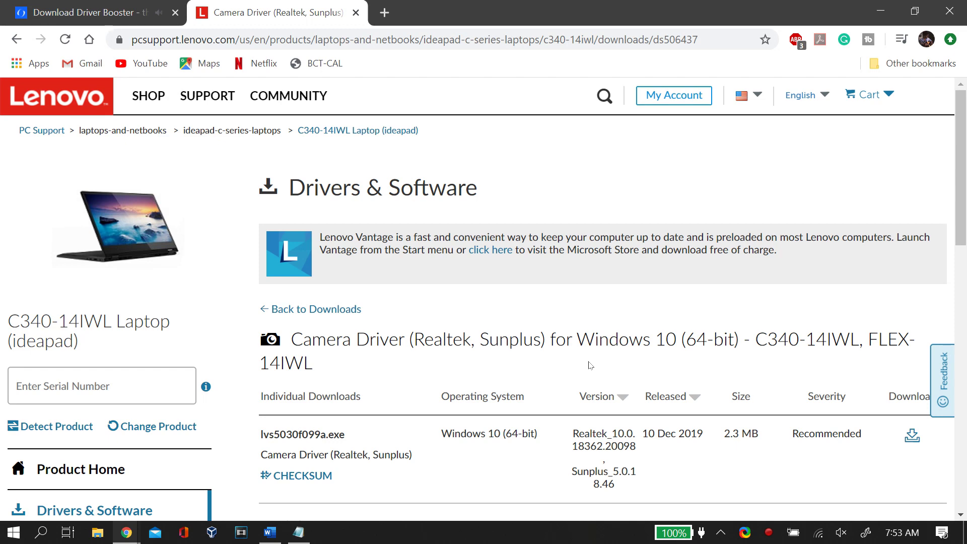
{"action": "scroll", "coordinate": [590, 365], "scroll_direction": "down", "scroll_amount": 13}
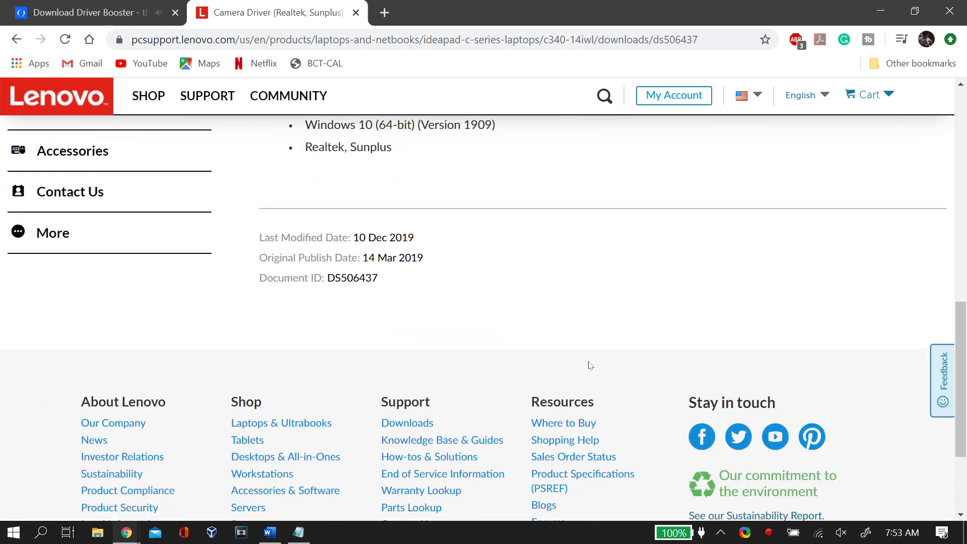
{"action": "scroll", "coordinate": [588, 363], "scroll_direction": "up", "scroll_amount": 15}
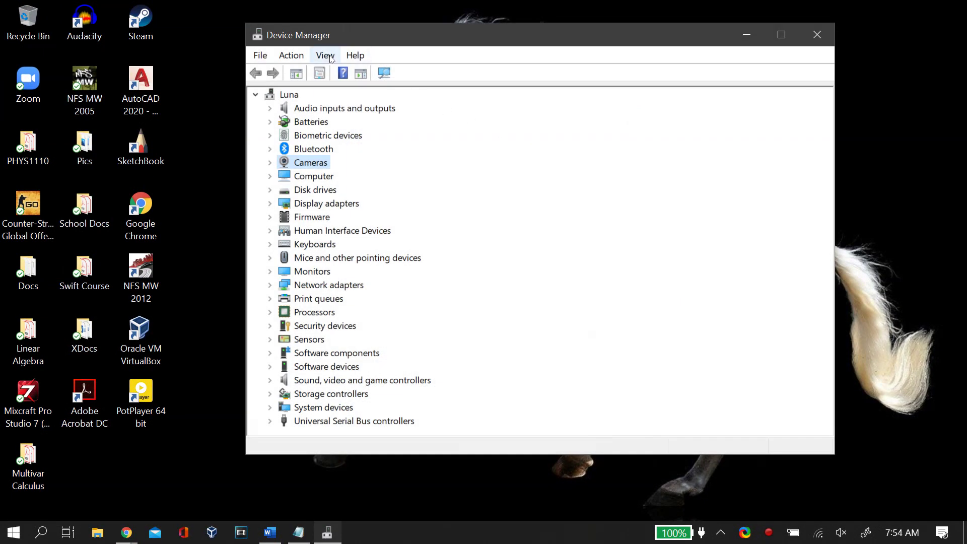
Step: Enable View › Show hidden devices, revealing Portable Devices, Ports (COM & LPT) and more
{"action": "left_click", "coordinate": [326, 56]}
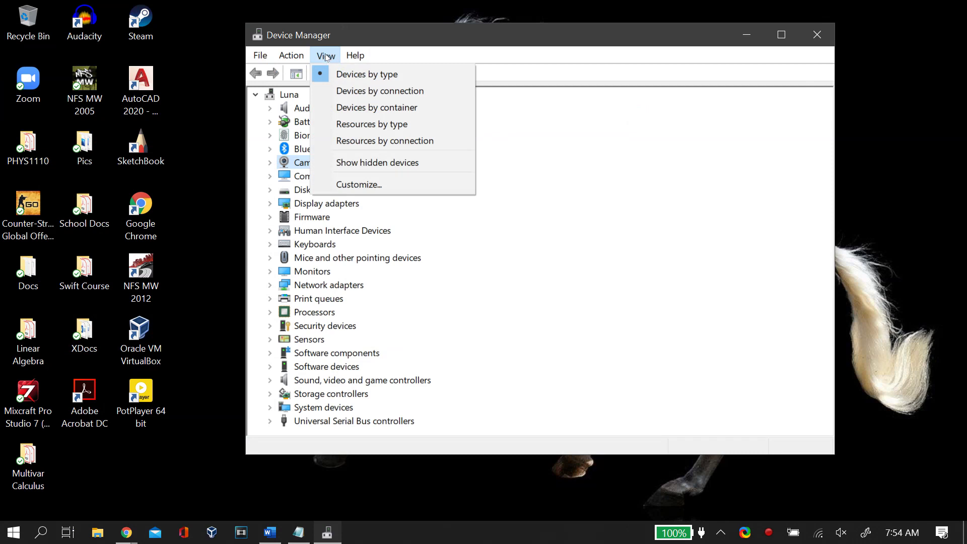
{"action": "left_click", "coordinate": [357, 163]}
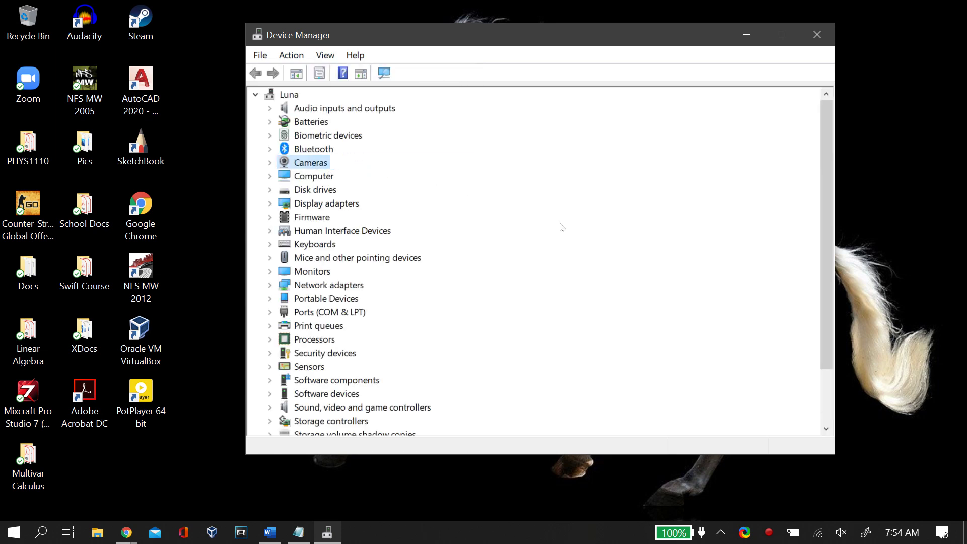
{"action": "left_click", "coordinate": [324, 55]}
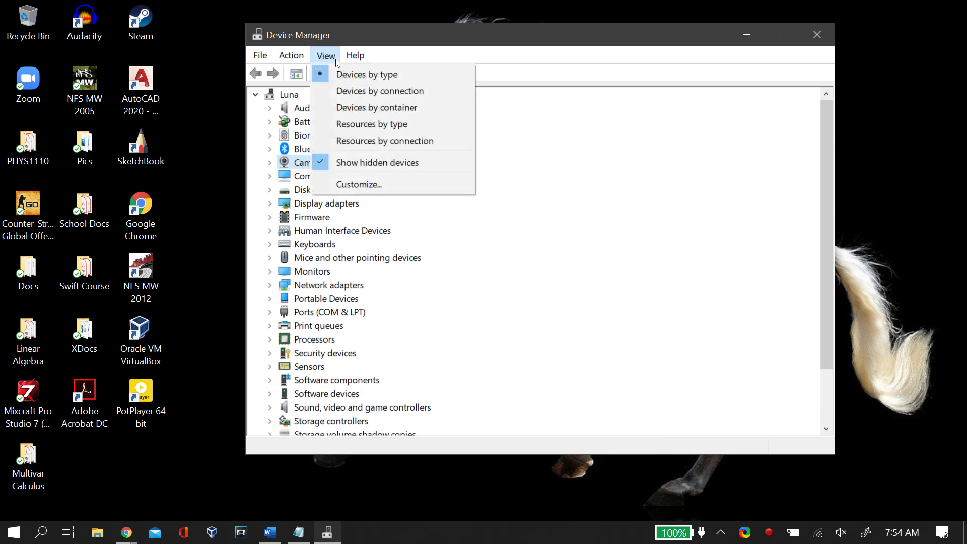
{"action": "mouse_move", "coordinate": [355, 55]}
{"action": "left_click", "coordinate": [479, 208]}
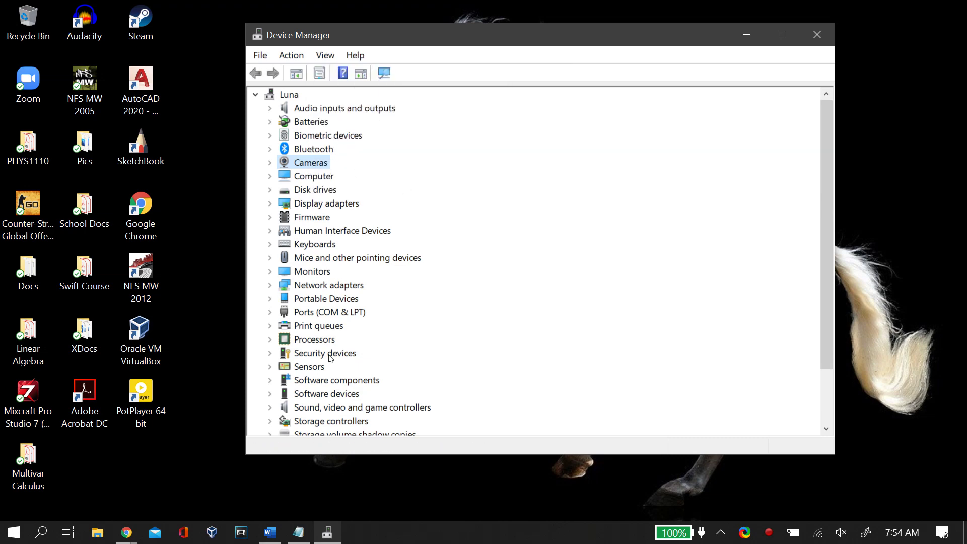
{"action": "scroll", "coordinate": [330, 358], "scroll_direction": "down", "scroll_amount": 2}
{"action": "scroll", "coordinate": [330, 357], "scroll_direction": "up", "scroll_amount": 2}
Step: Start Action › Add legacy hardware and choose to install hardware manually
{"action": "left_click", "coordinate": [297, 57]}
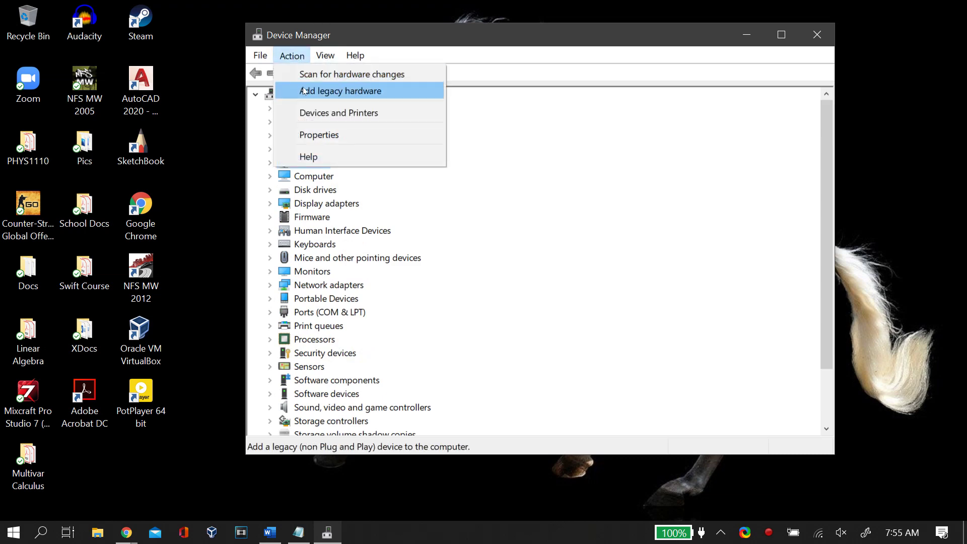
{"action": "left_click", "coordinate": [340, 91]}
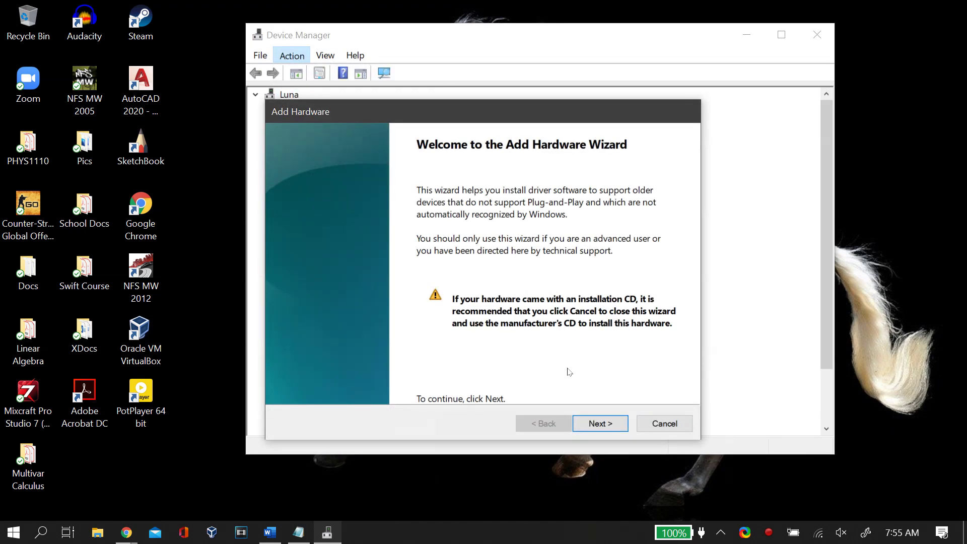
{"action": "left_click", "coordinate": [592, 420]}
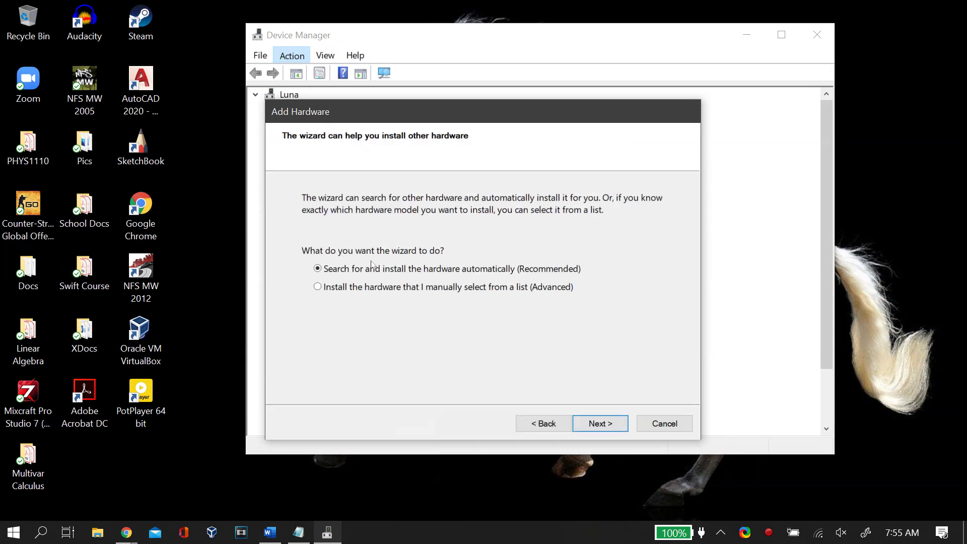
{"action": "left_click", "coordinate": [599, 423]}
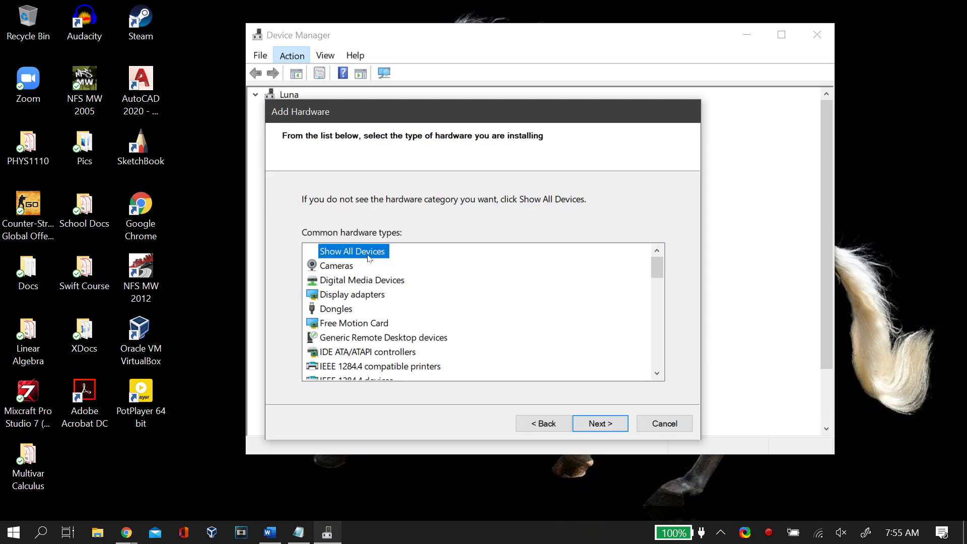
Step: Pick Cameras, then Imaging devices, and view the Microsoft scanner driver list
{"action": "double_click", "coordinate": [343, 263]}
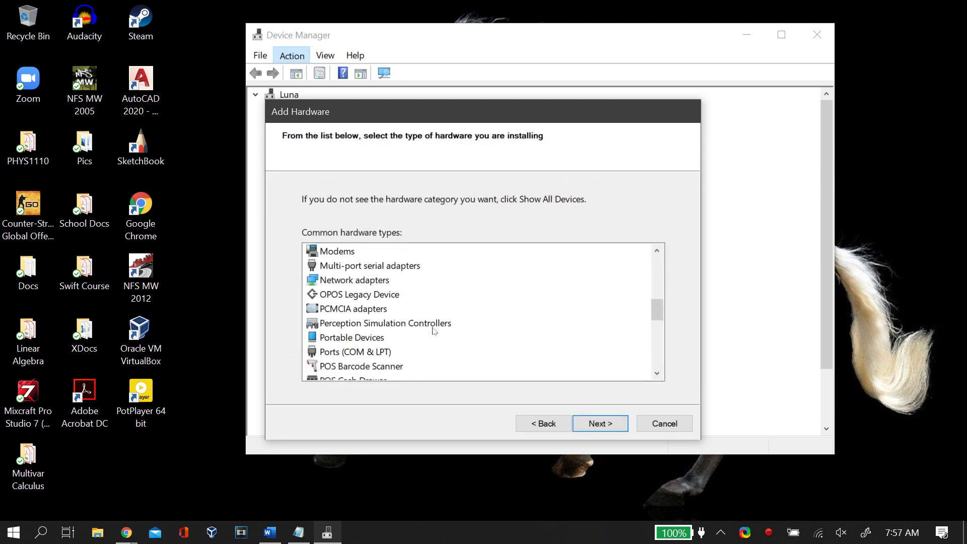
{"action": "scroll", "coordinate": [434, 331], "scroll_direction": "up", "scroll_amount": 2}
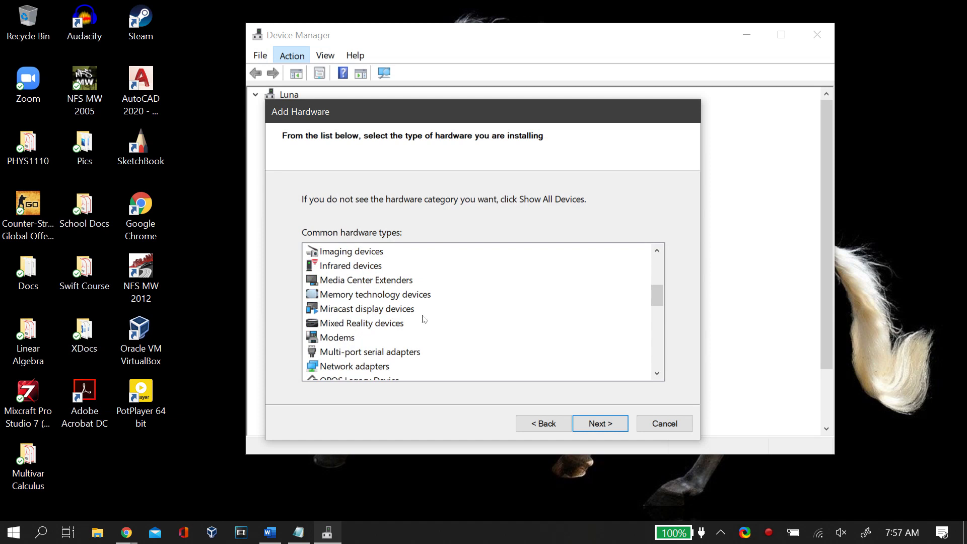
{"action": "left_click", "coordinate": [355, 253]}
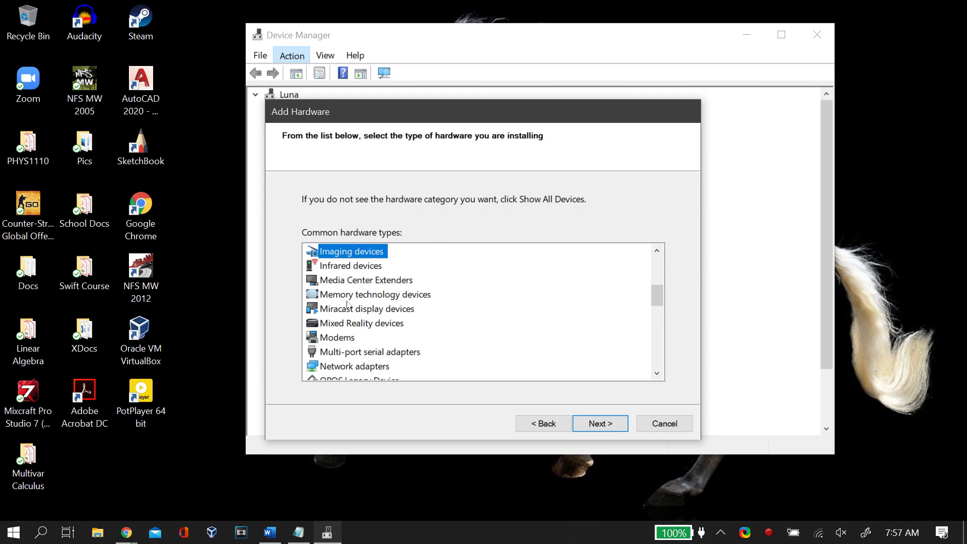
{"action": "scroll", "coordinate": [347, 304], "scroll_direction": "up", "scroll_amount": 2}
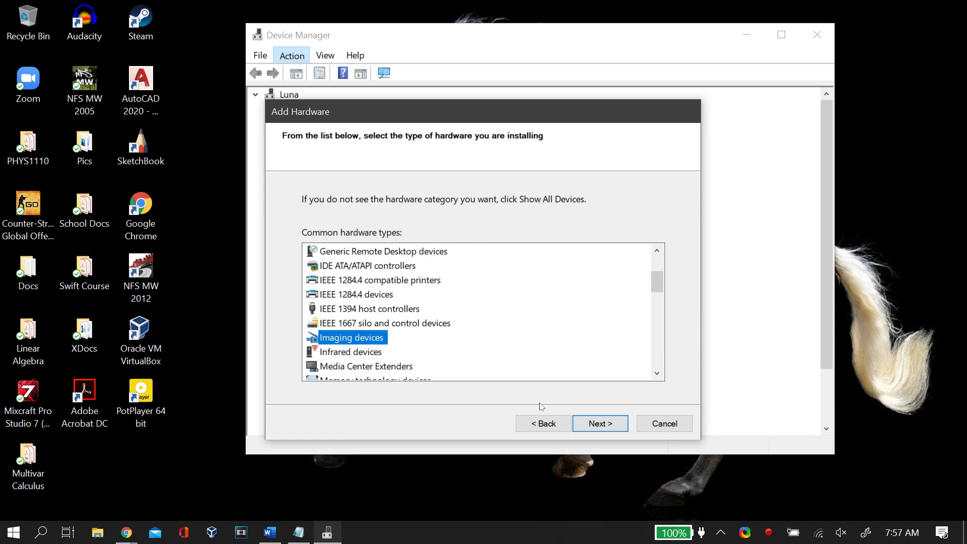
{"action": "left_click", "coordinate": [591, 425]}
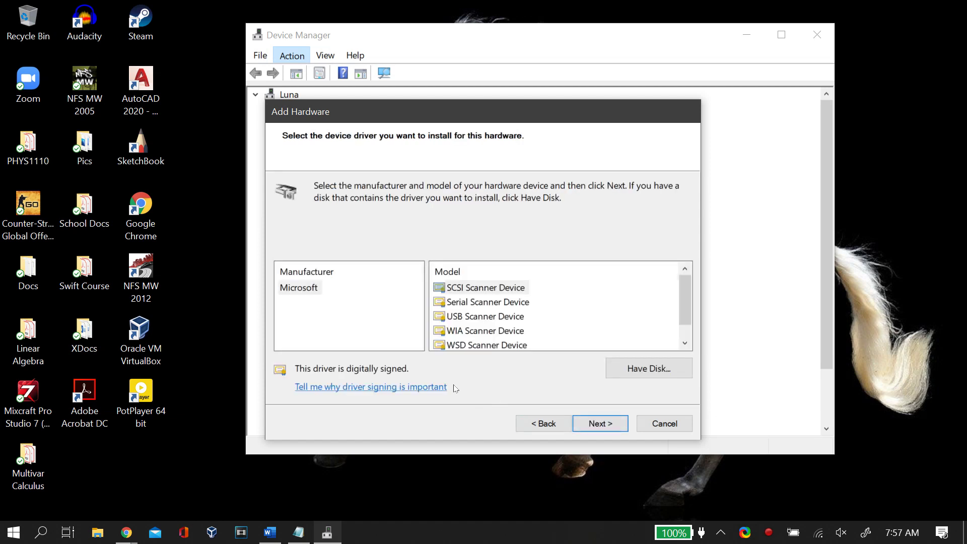
{"action": "scroll", "coordinate": [510, 331], "scroll_direction": "down", "scroll_amount": 1}
{"action": "scroll", "coordinate": [510, 330], "scroll_direction": "up", "scroll_amount": 1}
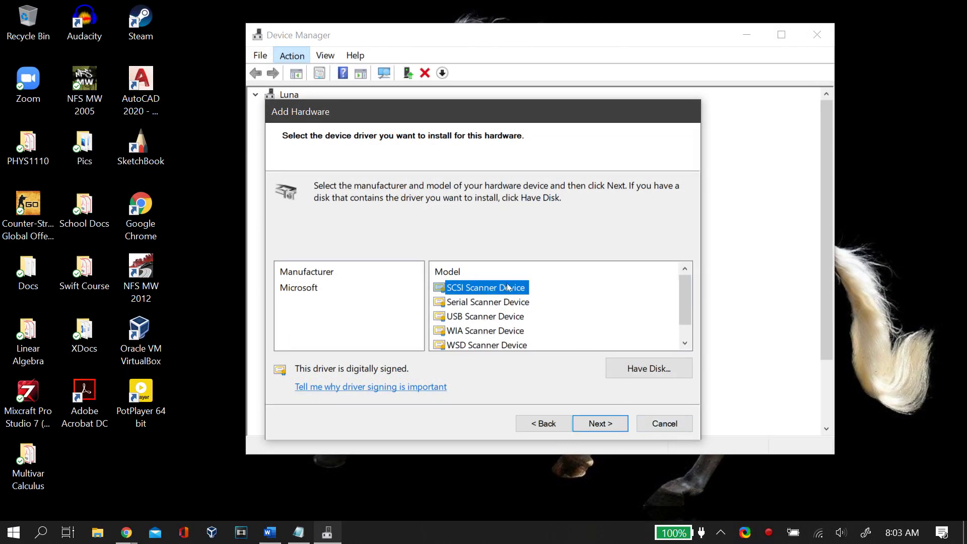
Step: Cancel the Add Hardware wizard and close Device Manager
{"action": "left_click", "coordinate": [654, 422]}
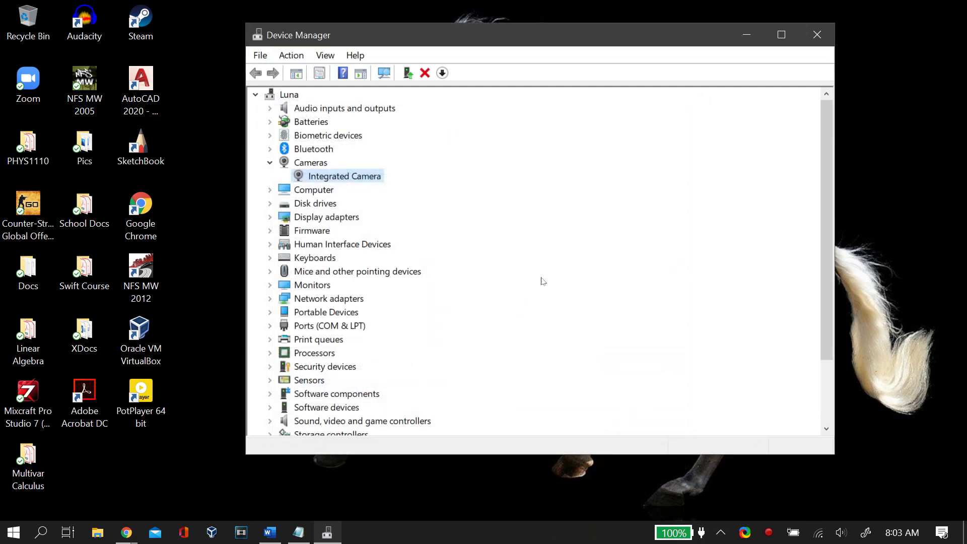
{"action": "left_click", "coordinate": [816, 34]}
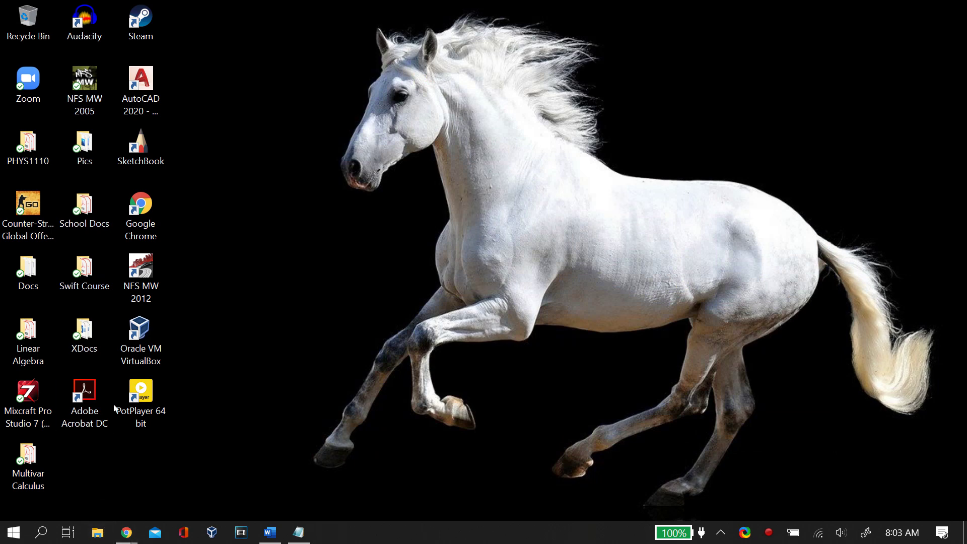
Step: Search Start for 'reset' and open Reset this PC in Settings > Recovery
{"action": "left_click", "coordinate": [14, 532]}
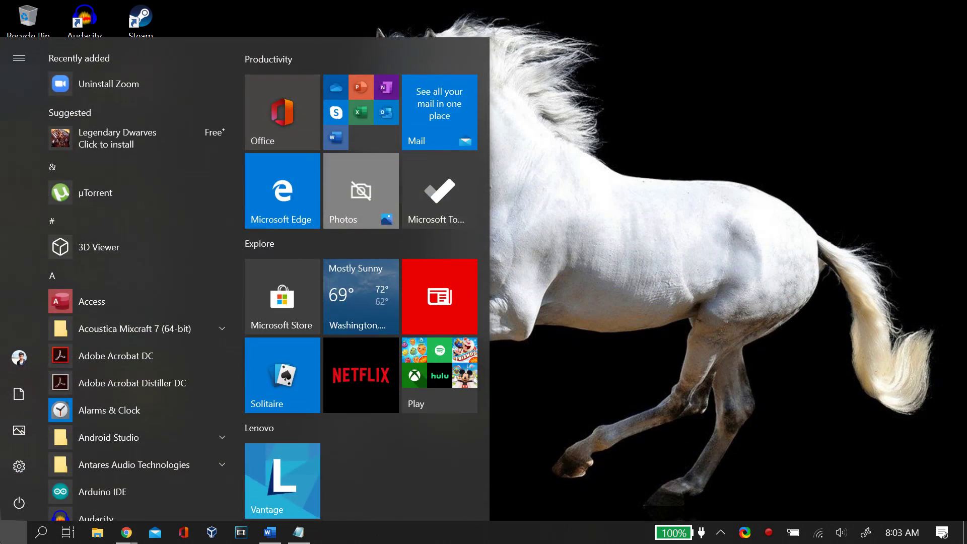
{"action": "type", "text": "re"}
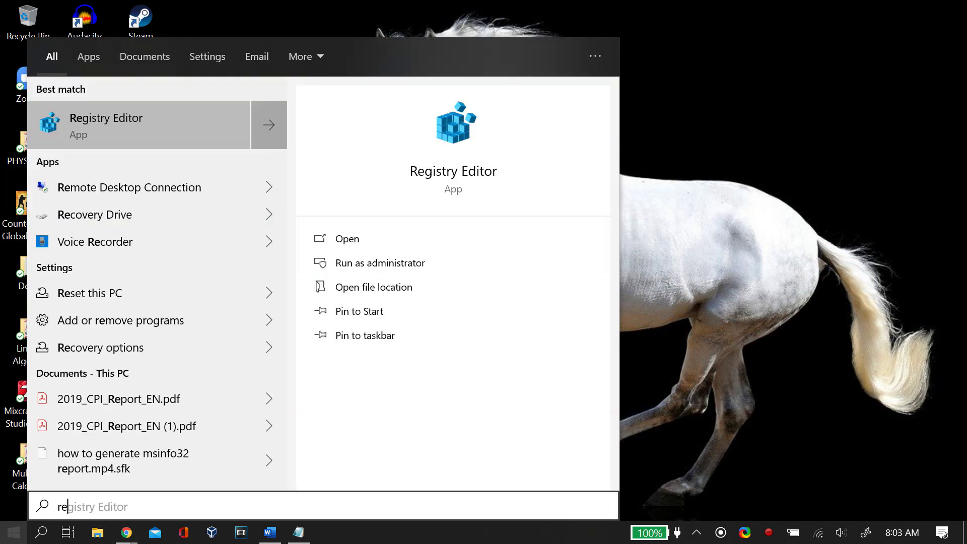
{"action": "type", "text": "se"}
{"action": "left_click", "coordinate": [271, 125]}
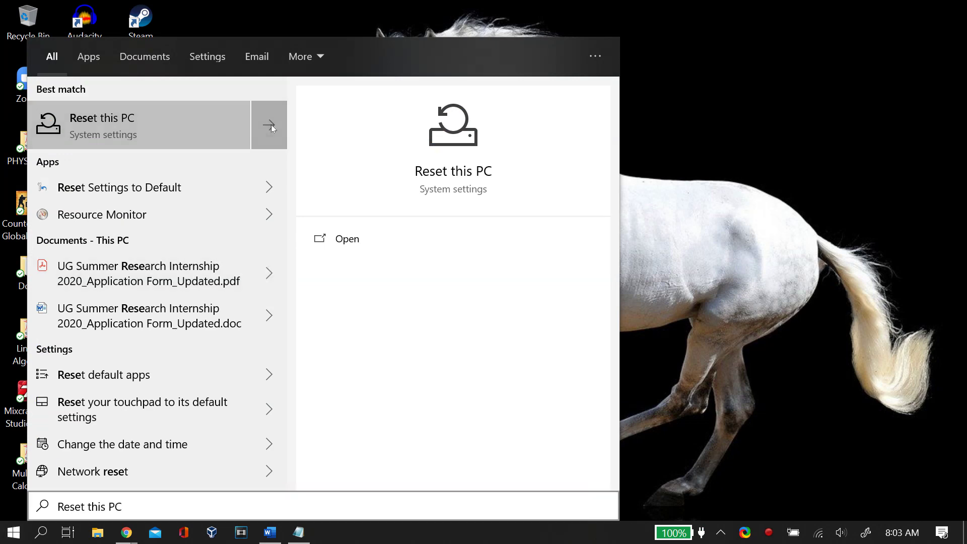
{"action": "left_click", "coordinate": [190, 131]}
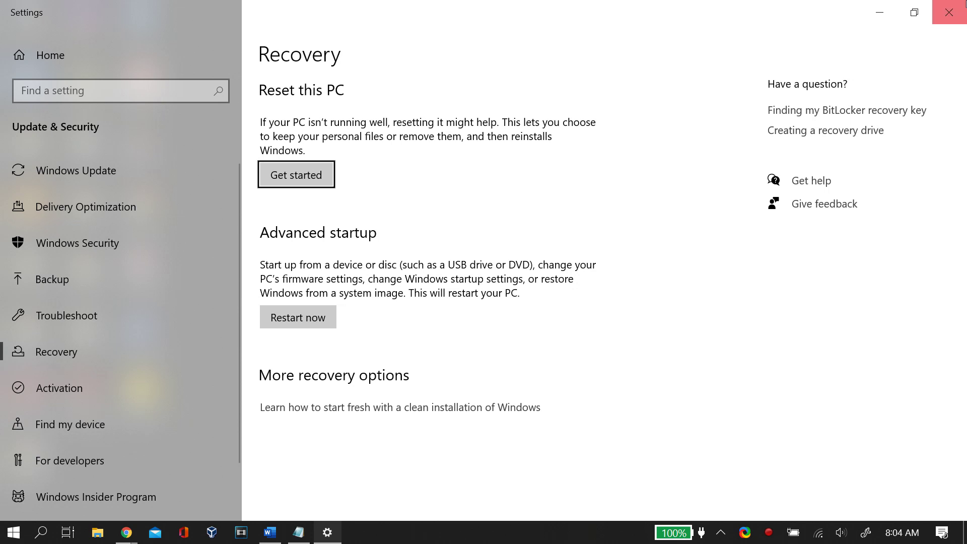
Step: Close the Settings window on the Recovery page to return to the desktop
{"action": "left_click", "coordinate": [948, 12]}
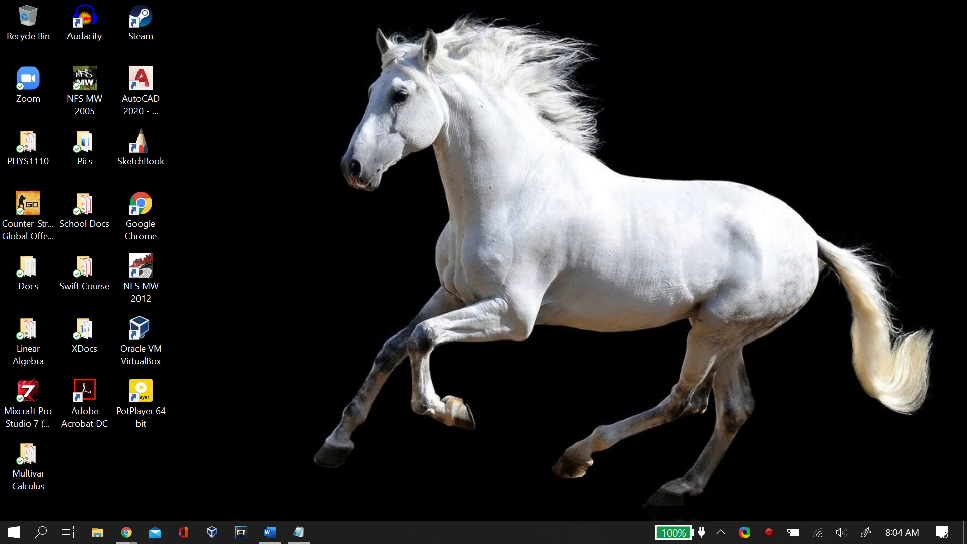